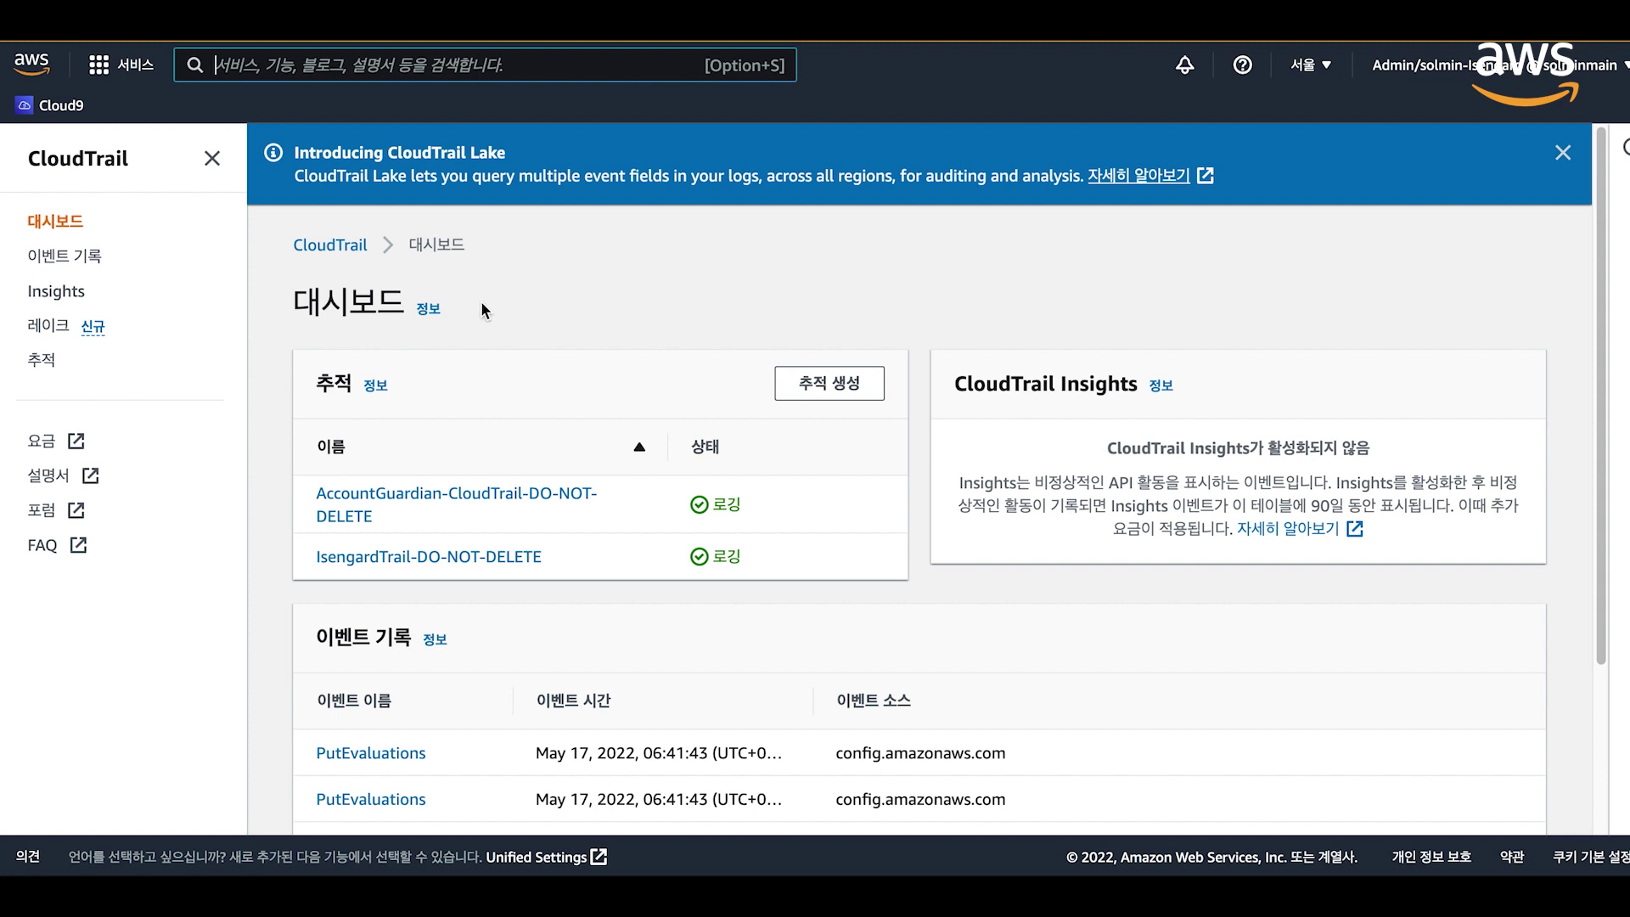
- Open the CloudTrail event history and filter it by the event name StopInstances
left_click(72, 260)
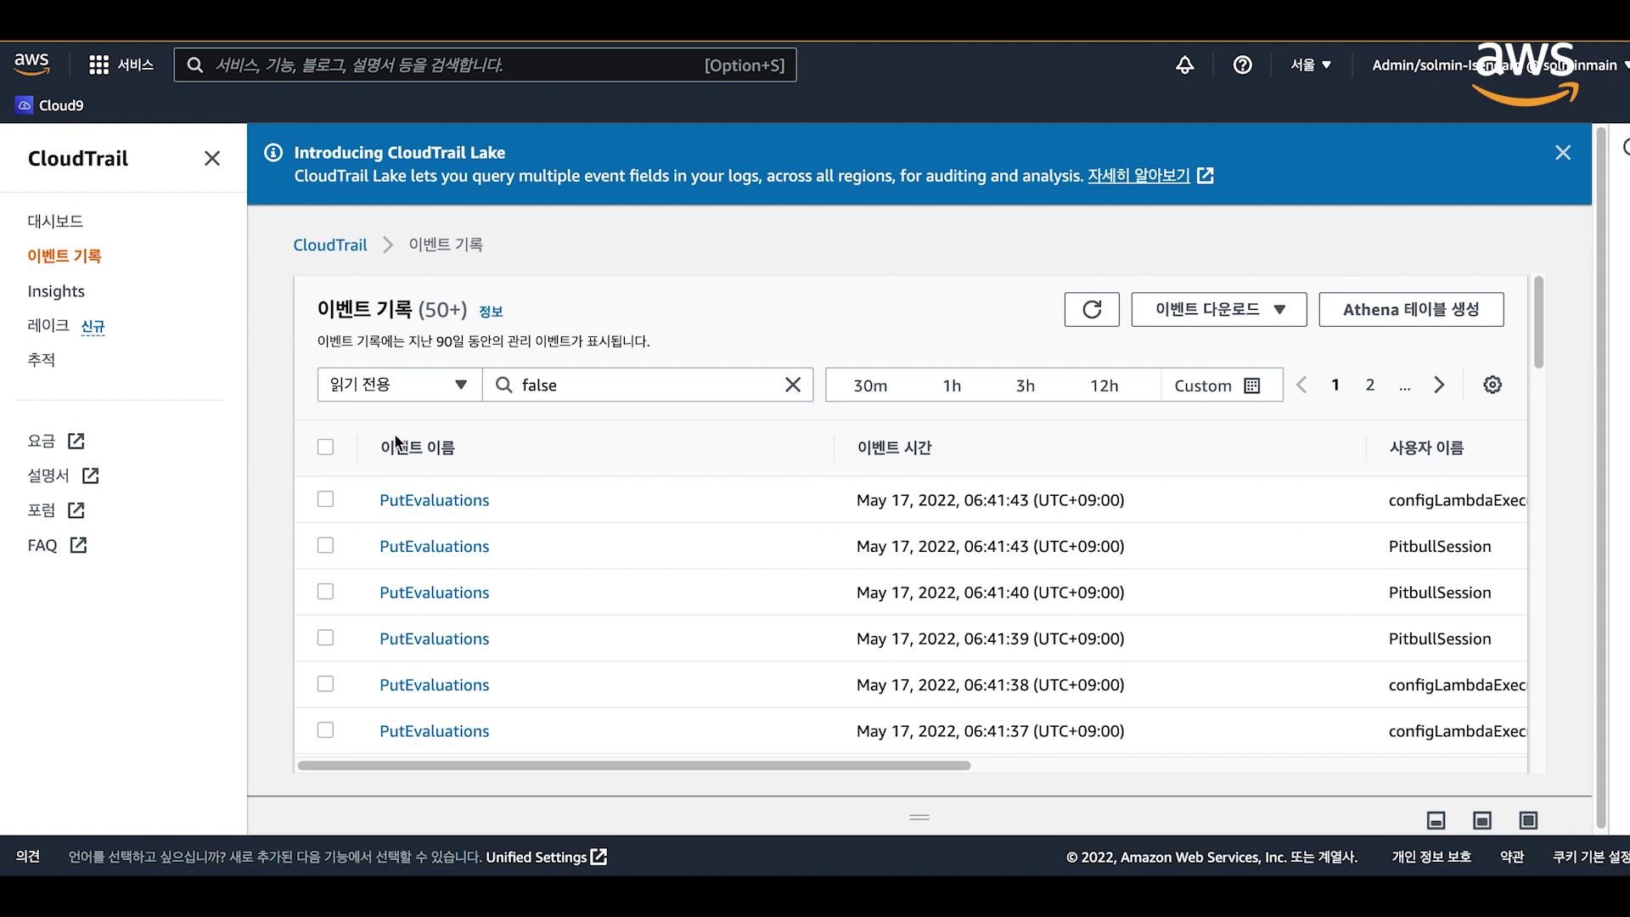
left_click(459, 387)
left_click(389, 534)
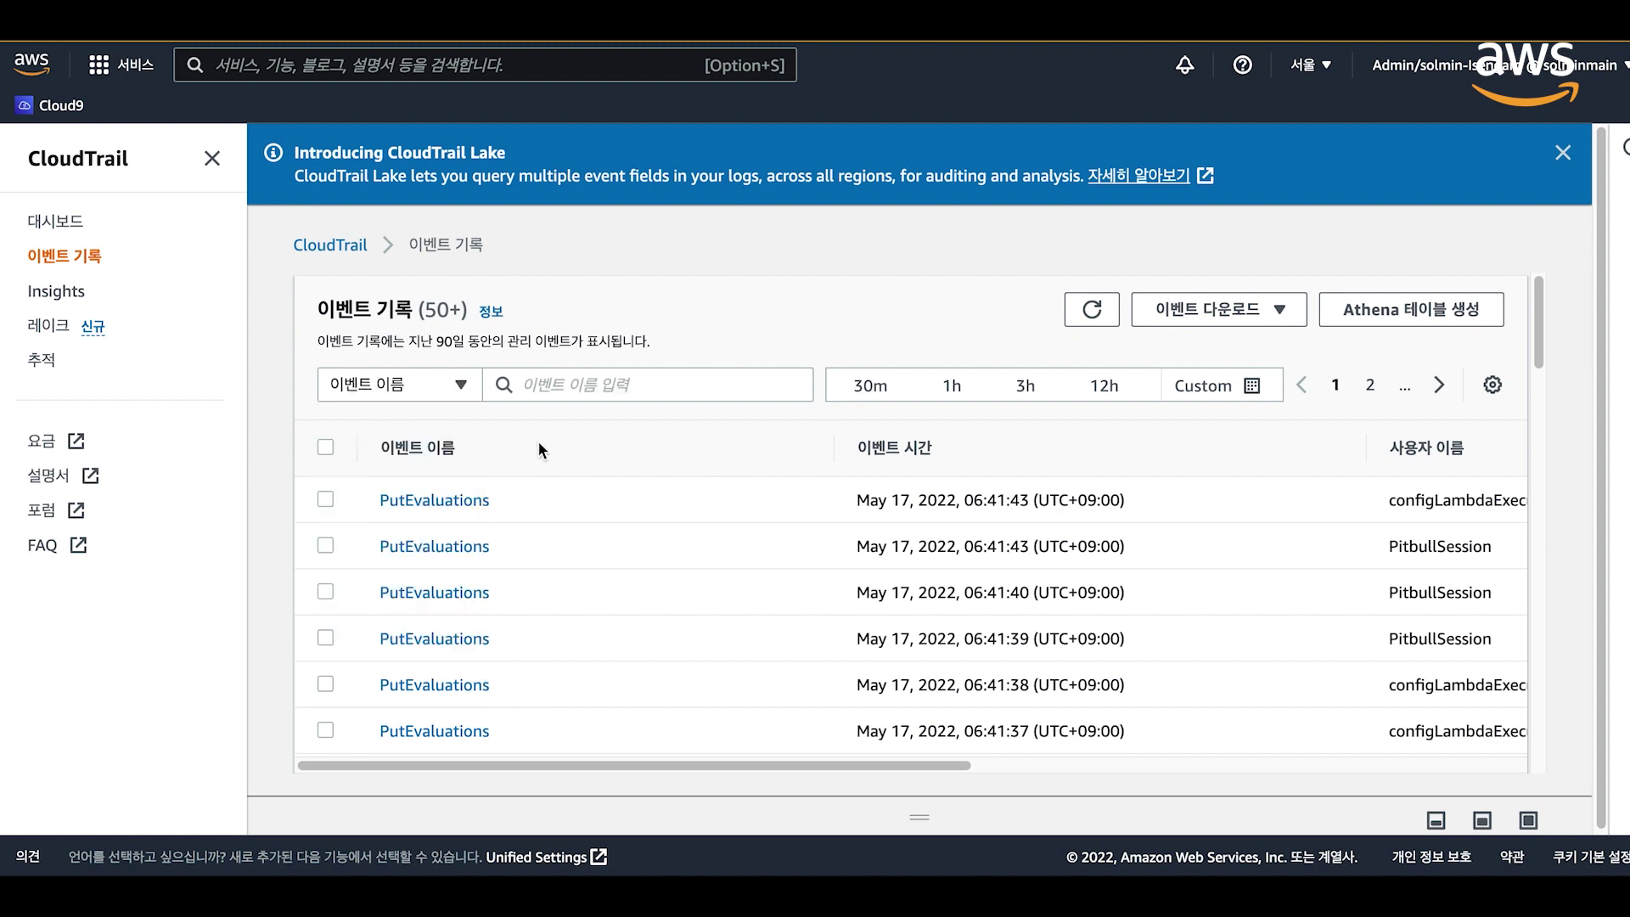
left_click(561, 385)
type("StopInstances")
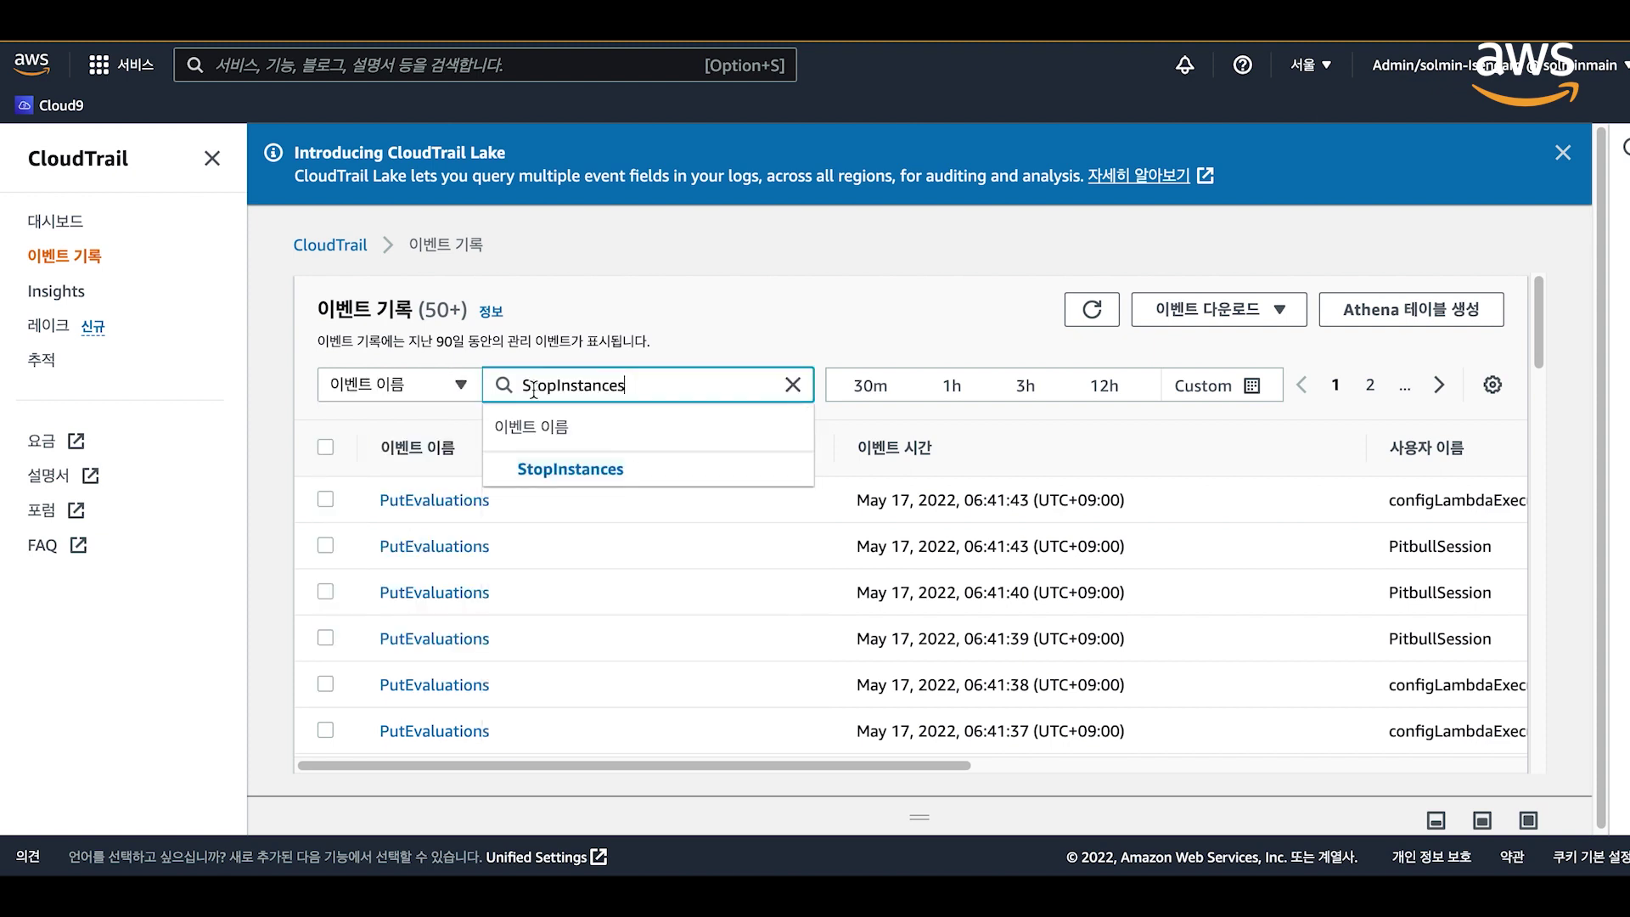
left_click(567, 474)
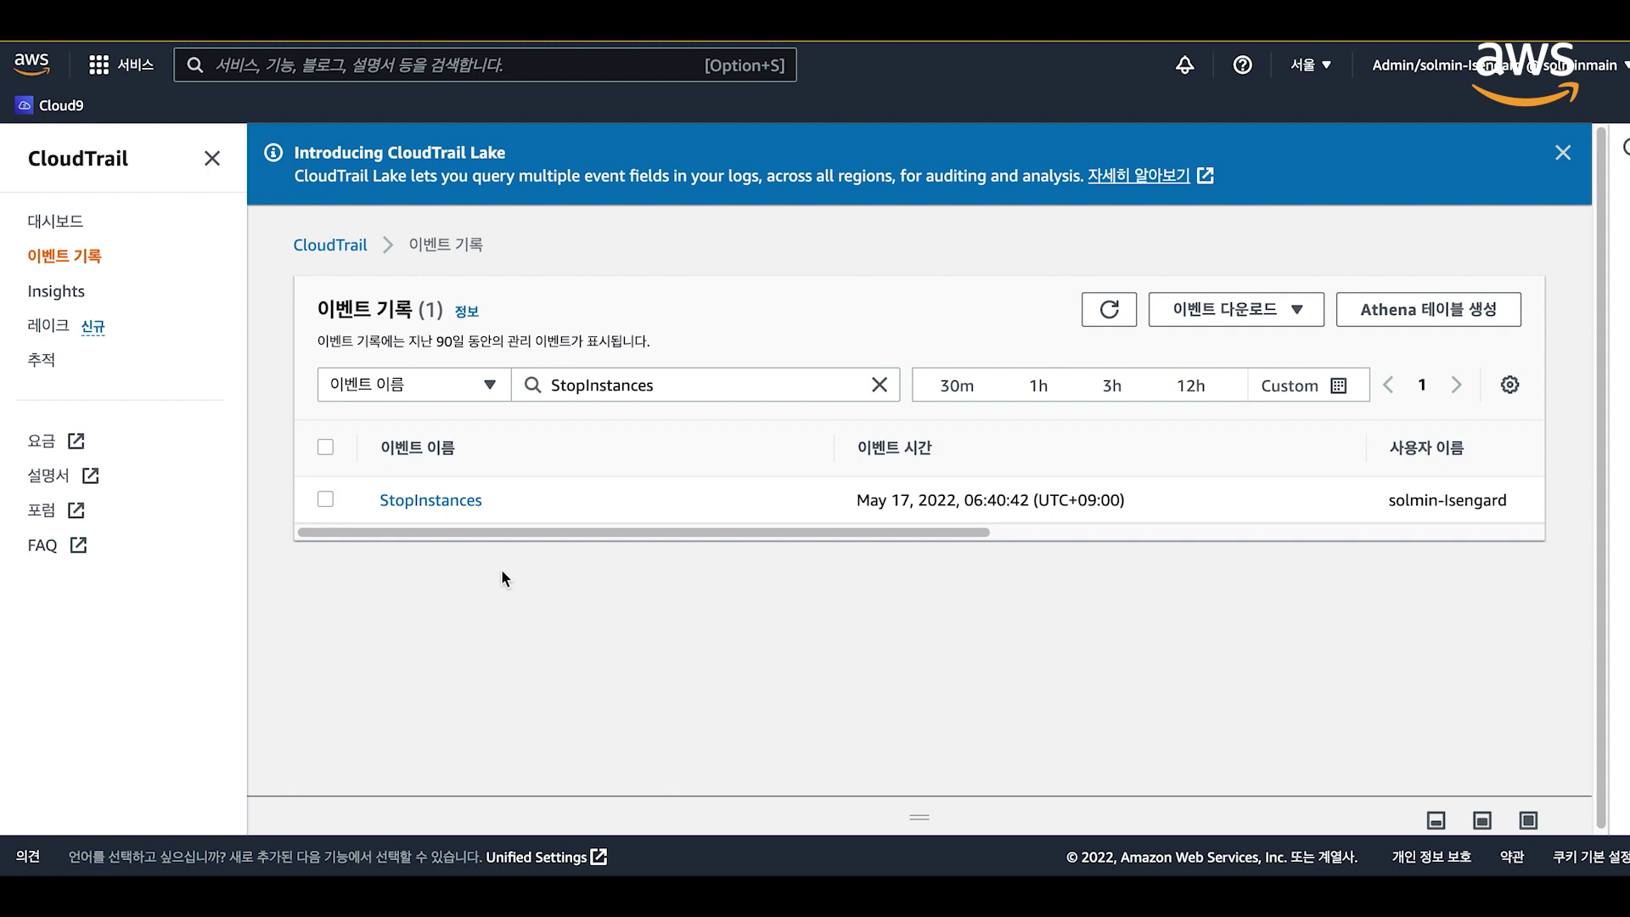
- Open the StopInstances event and examine its details, referenced resources and JSON event record
left_click(430, 503)
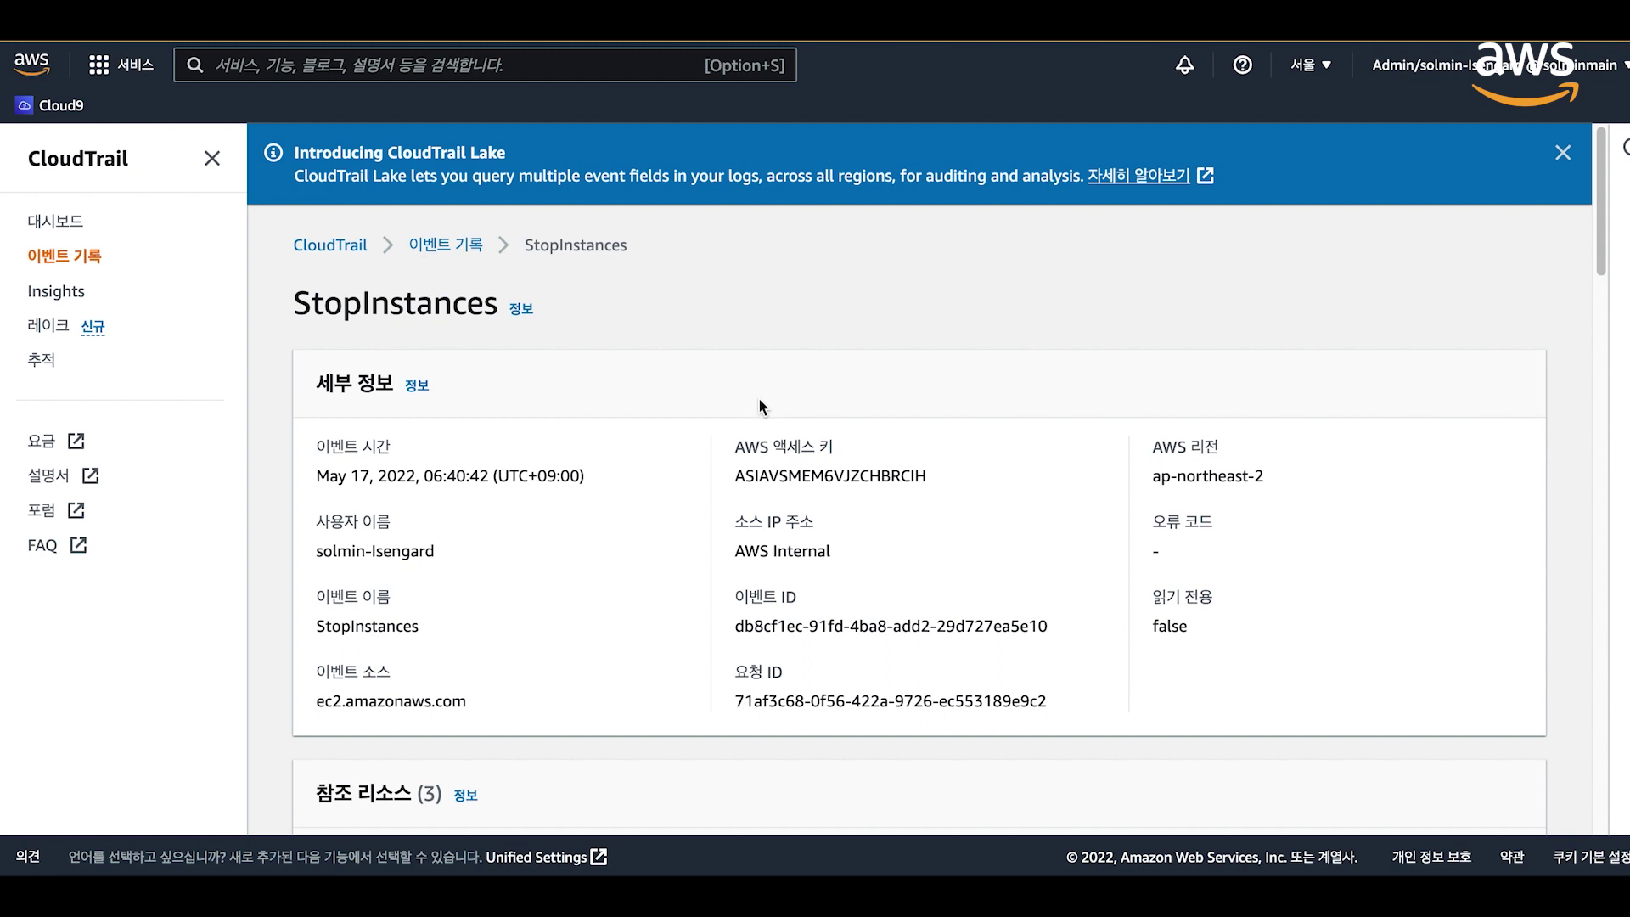
scroll(835, 435, "down", 1)
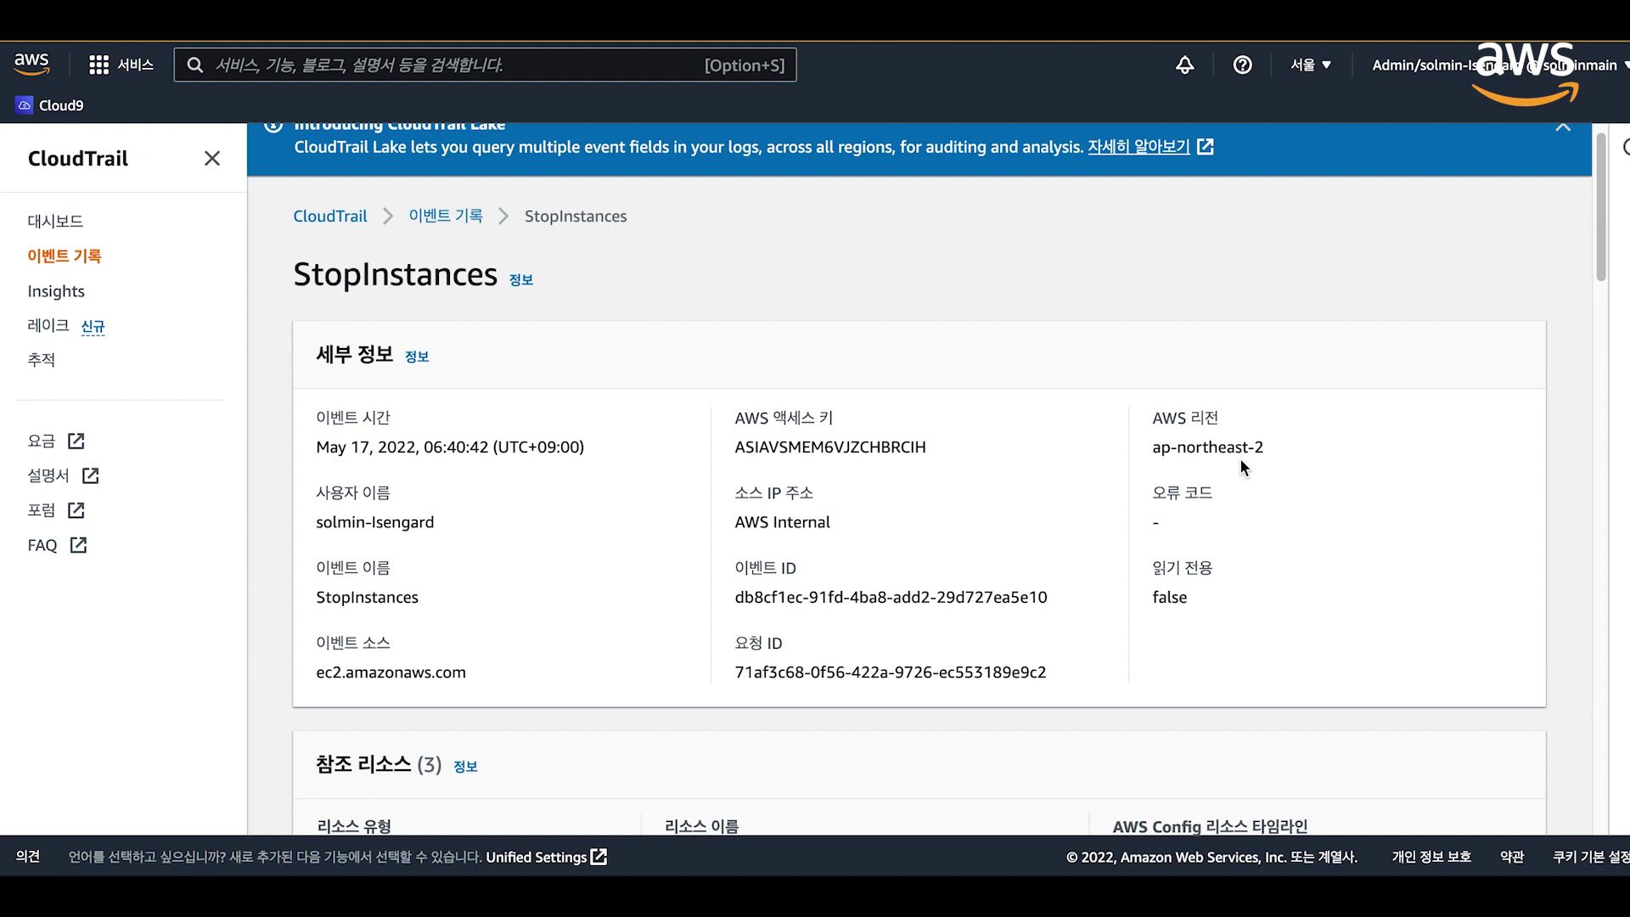
scroll(1276, 490, "down", 3)
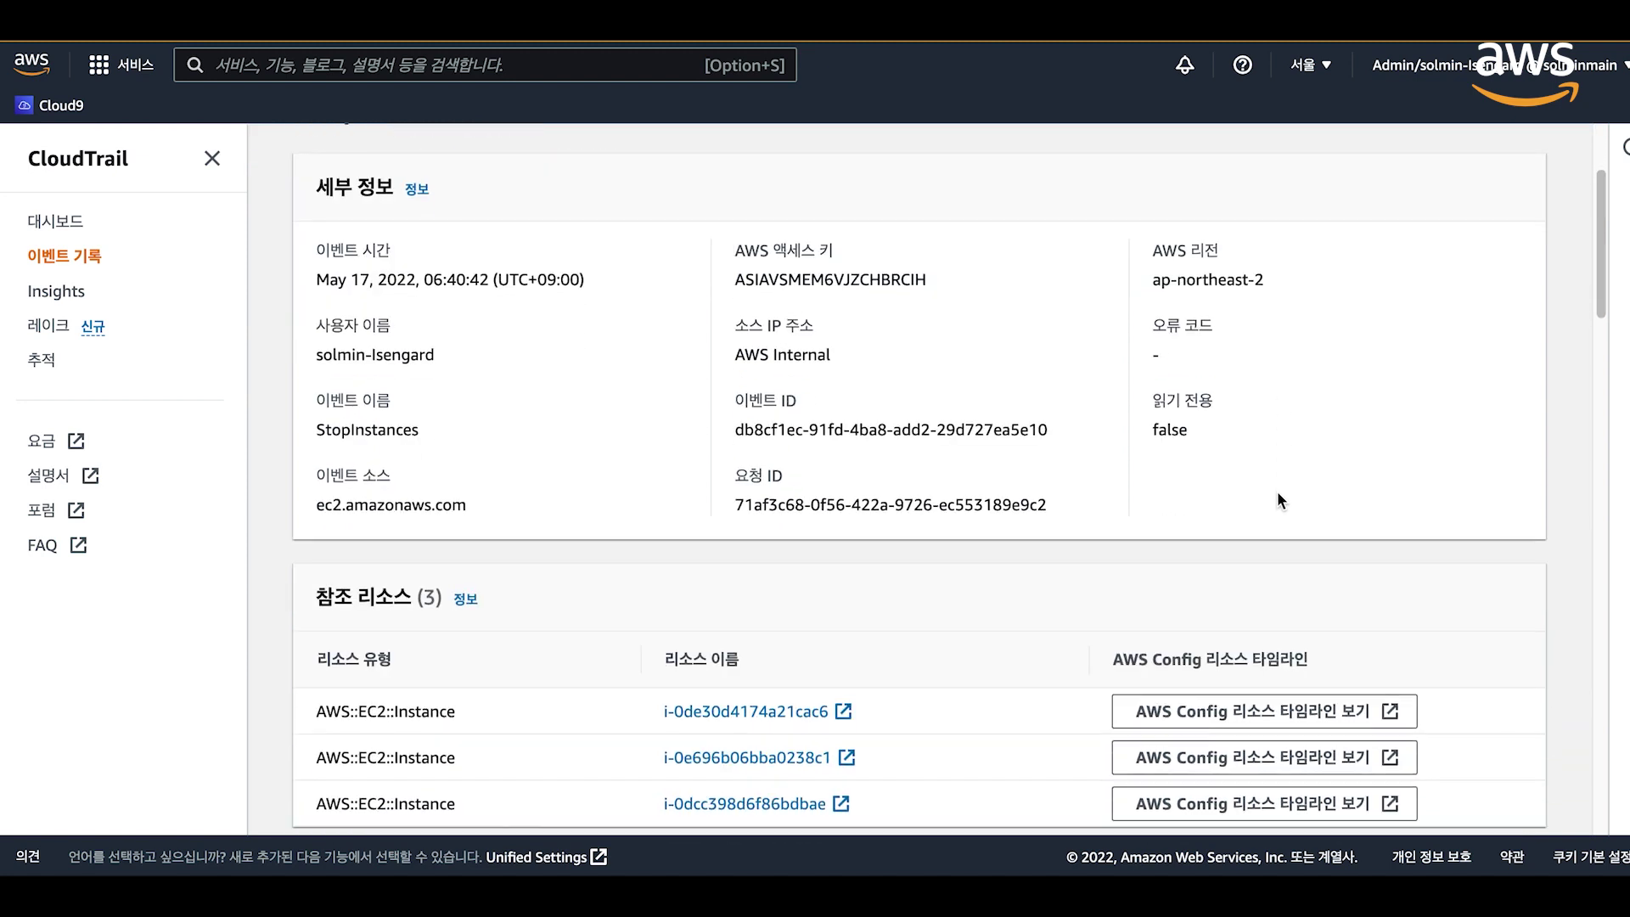
scroll(1277, 491, "down", 3)
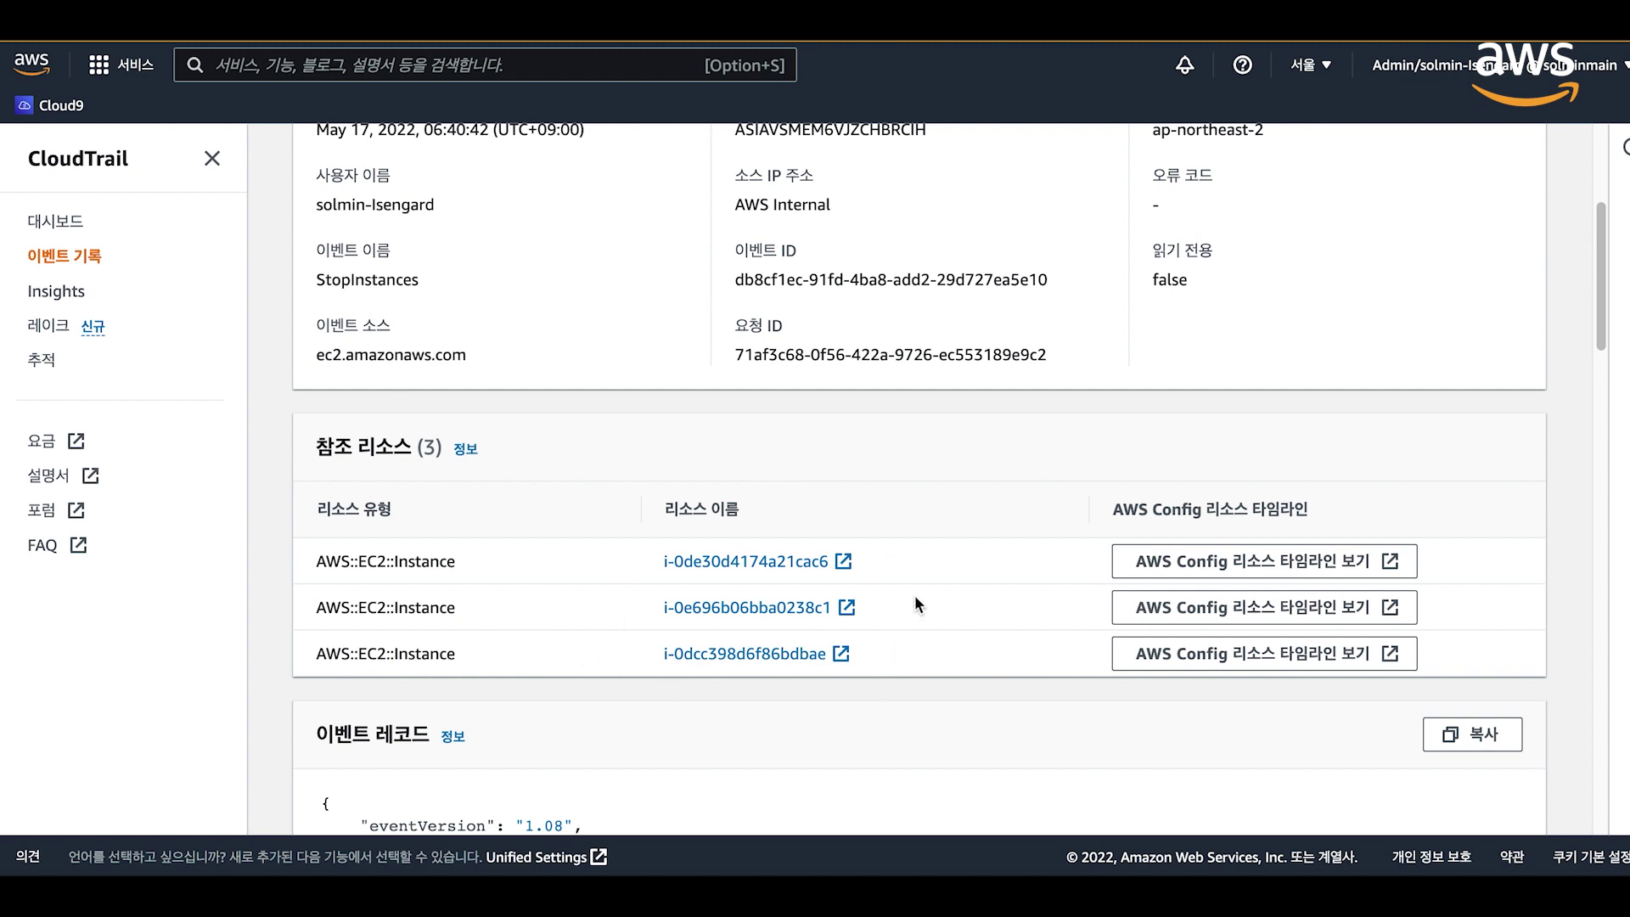
scroll(925, 585, "down", 10)
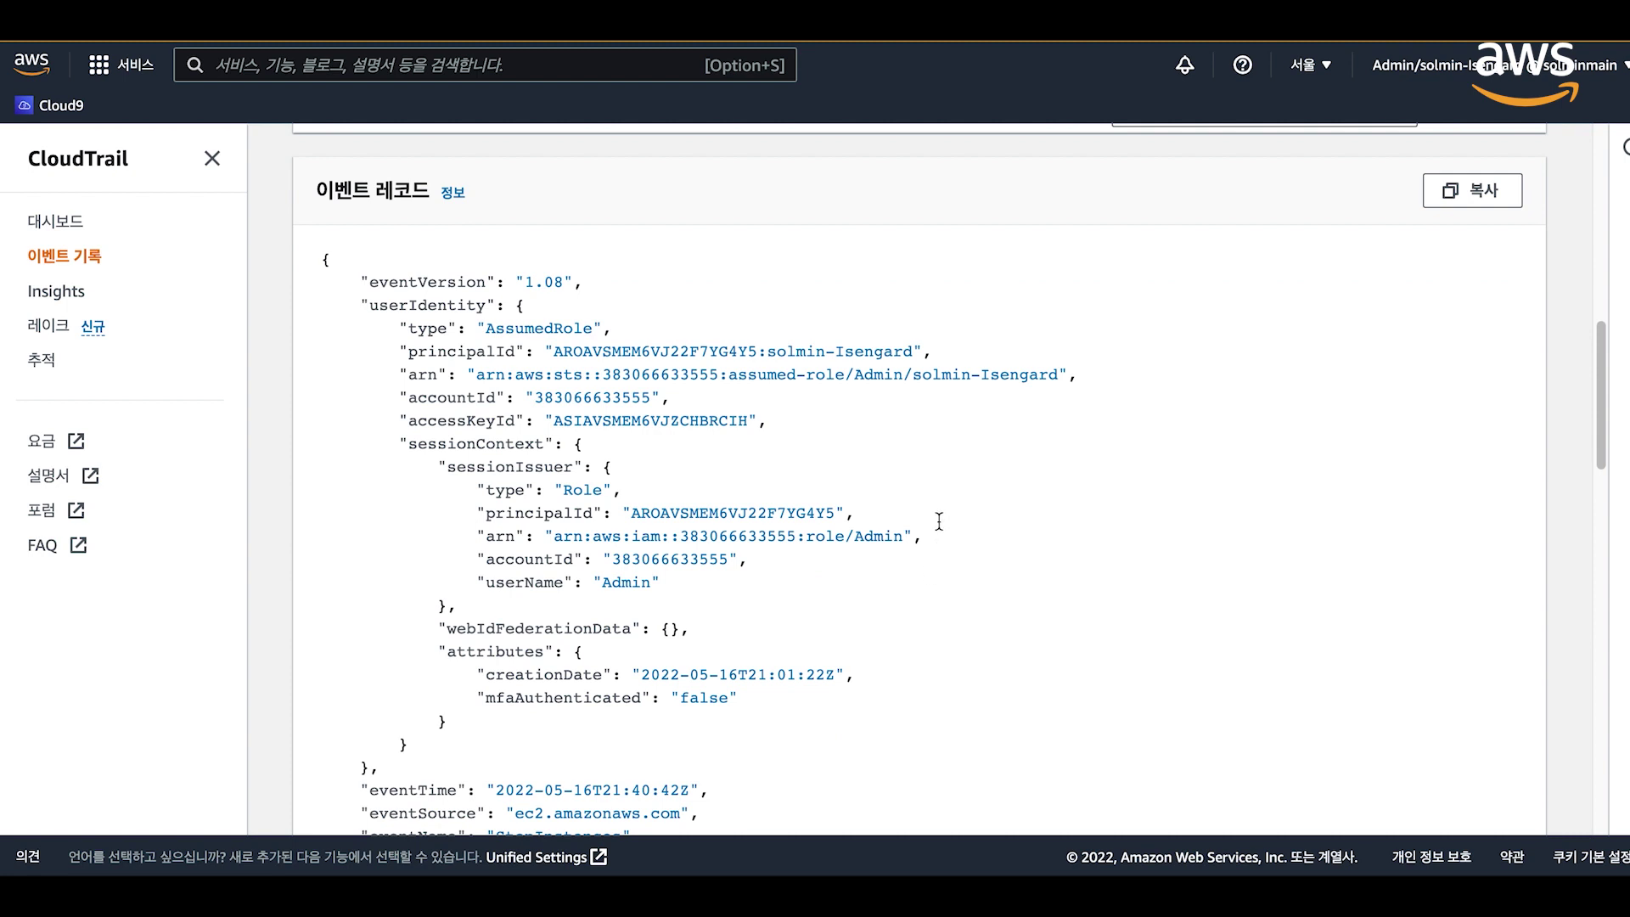
scroll(940, 487, "up", 10)
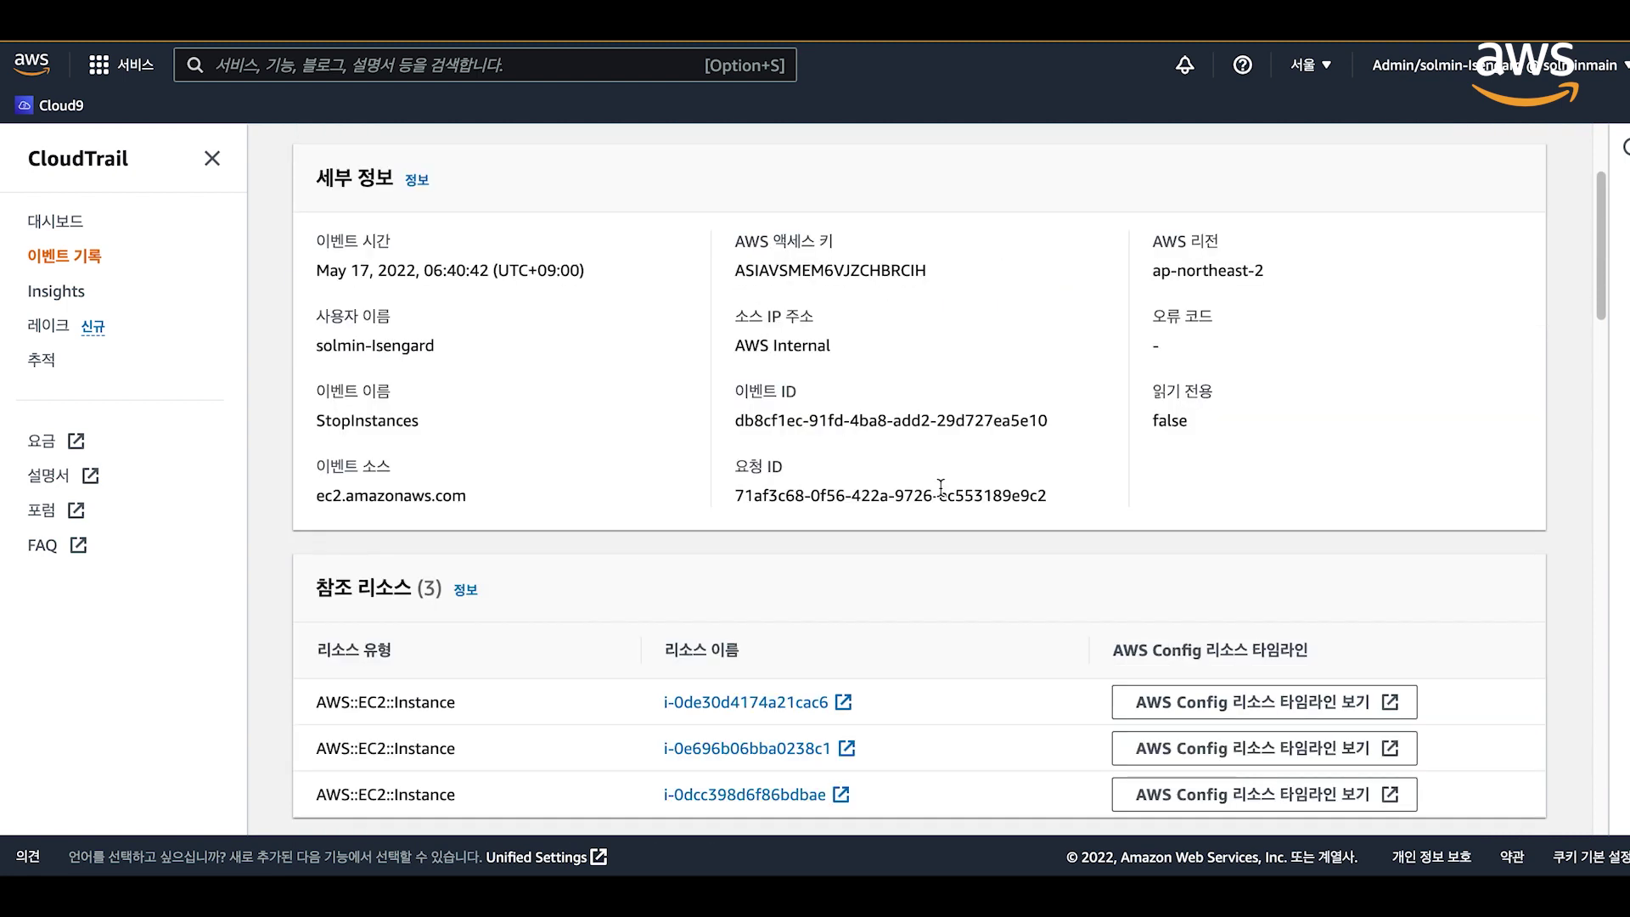
scroll(952, 541, "down", 10)
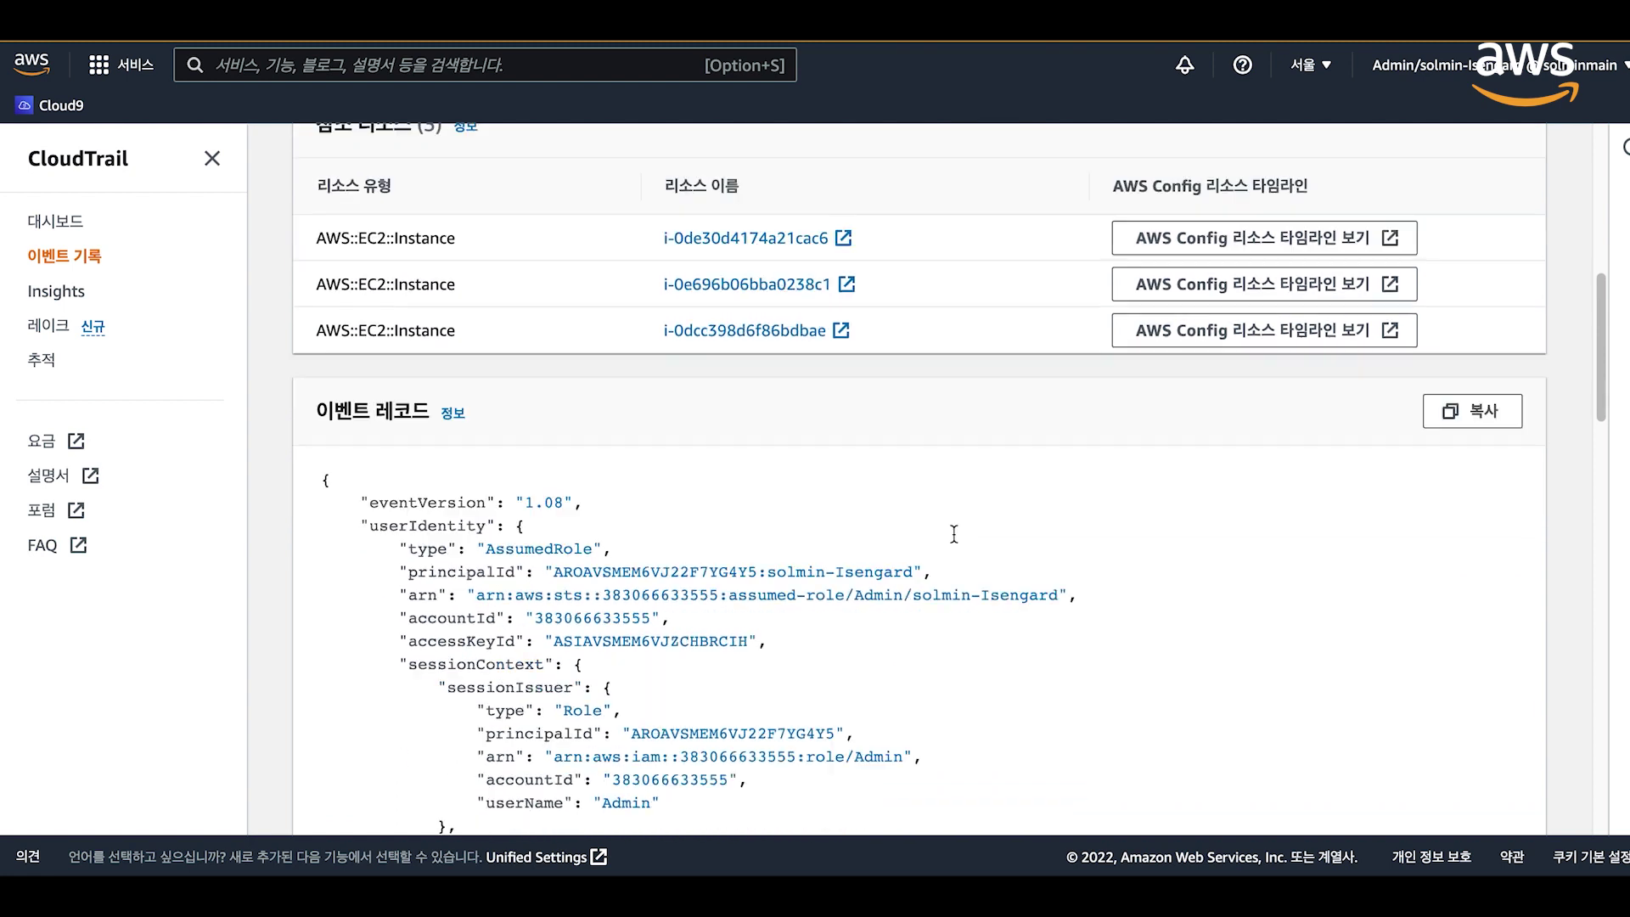
scroll(954, 533, "down", 4)
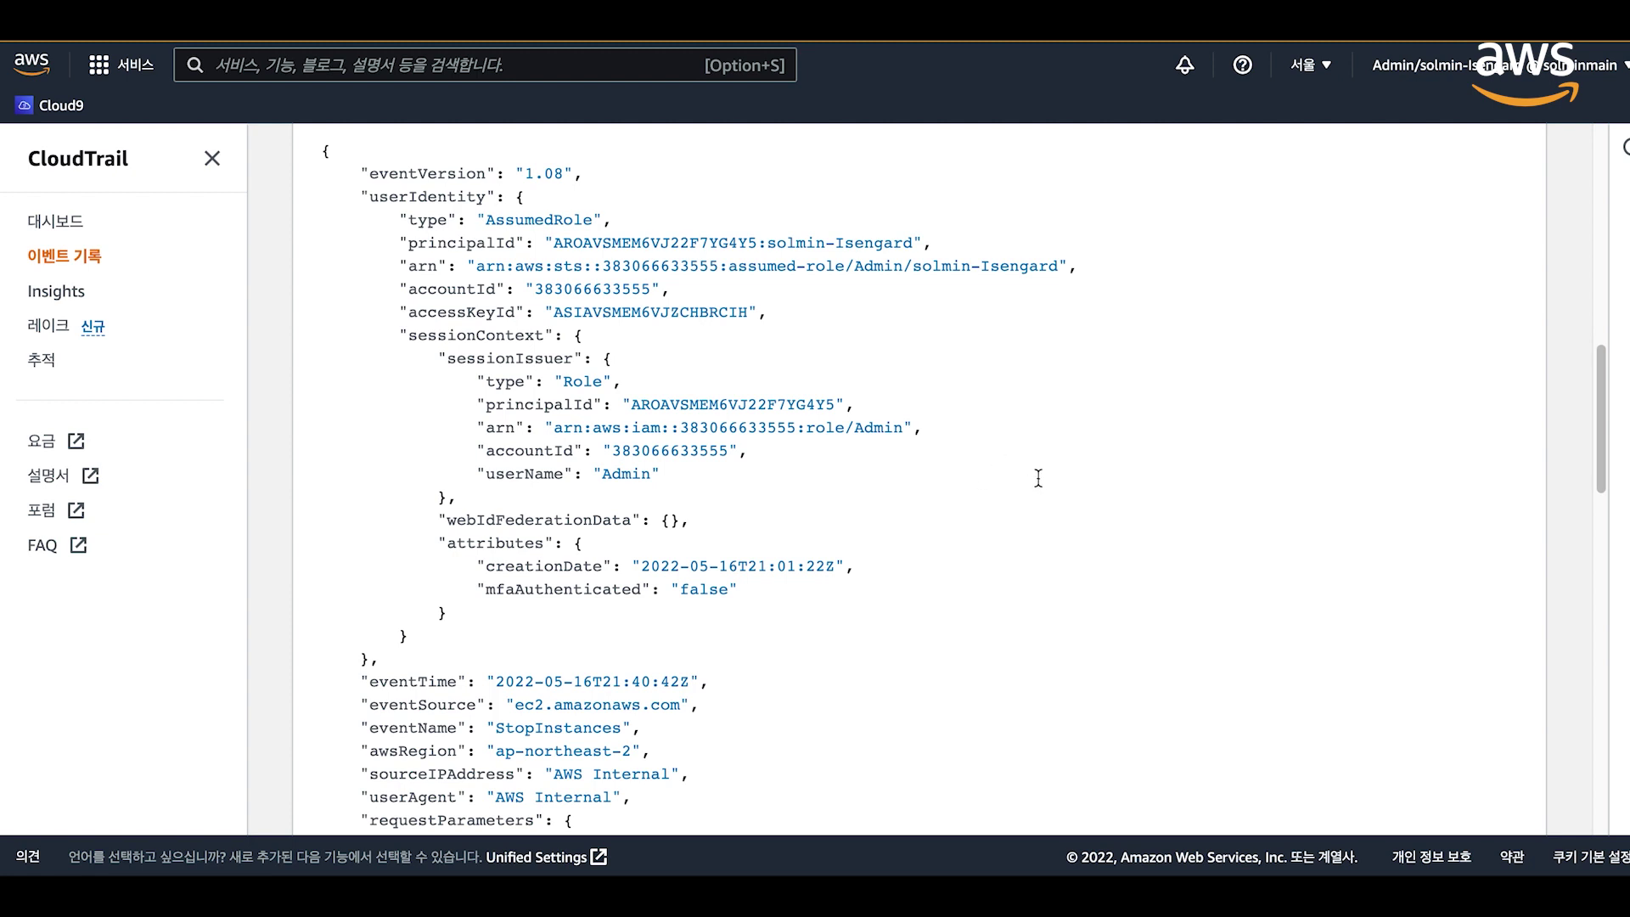
scroll(1019, 476, "up", 1)
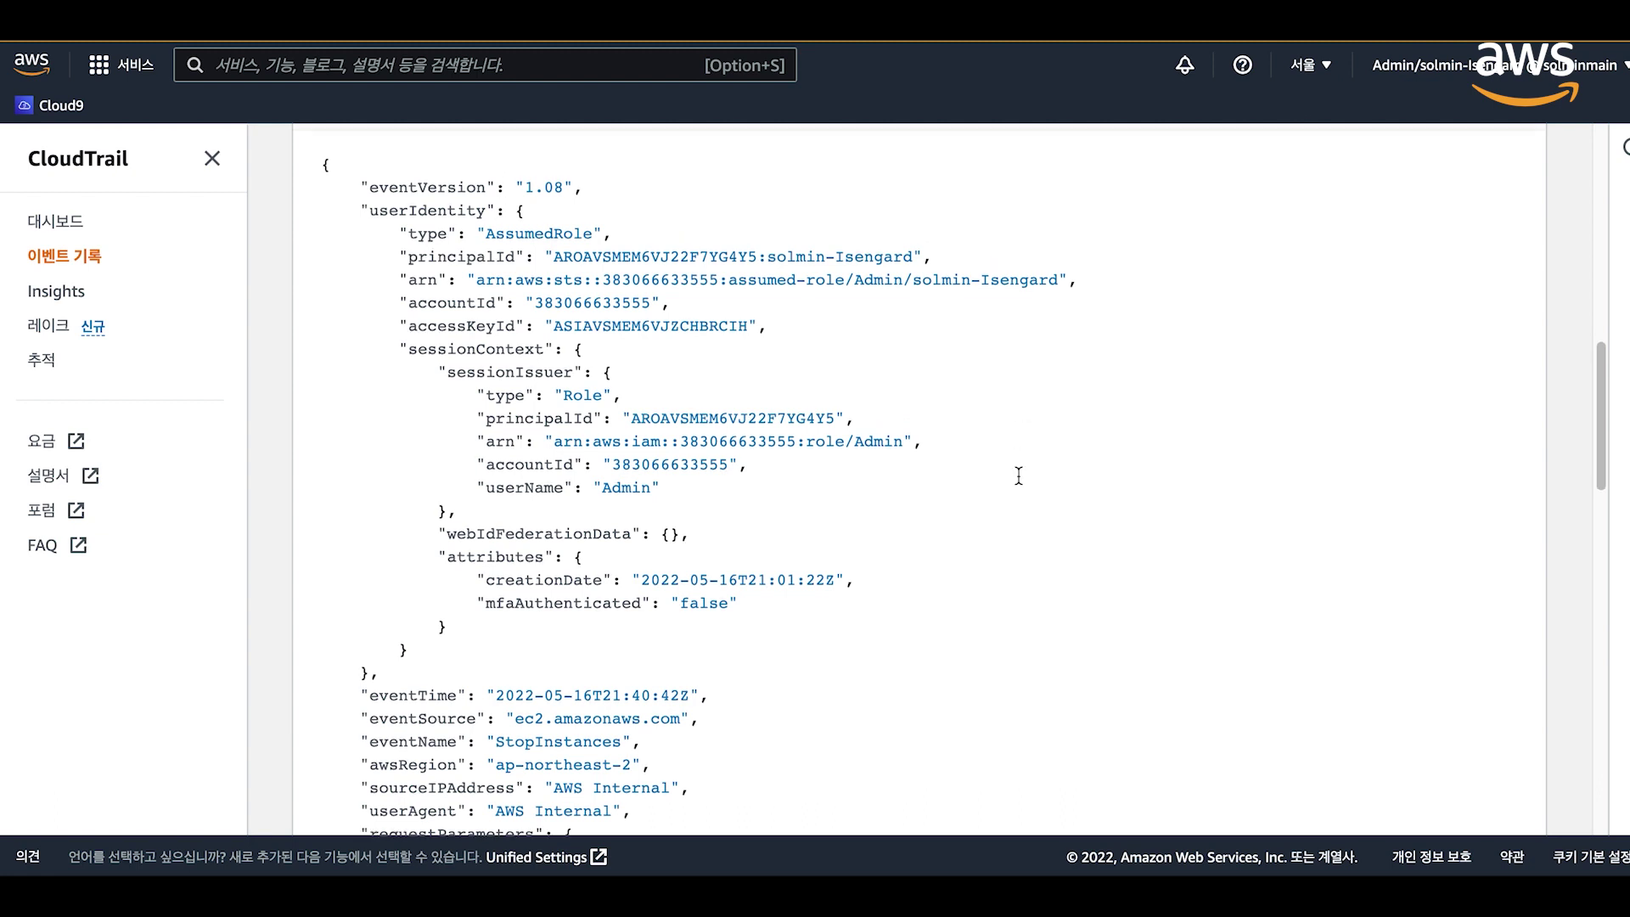
scroll(1019, 480, "up", 10)
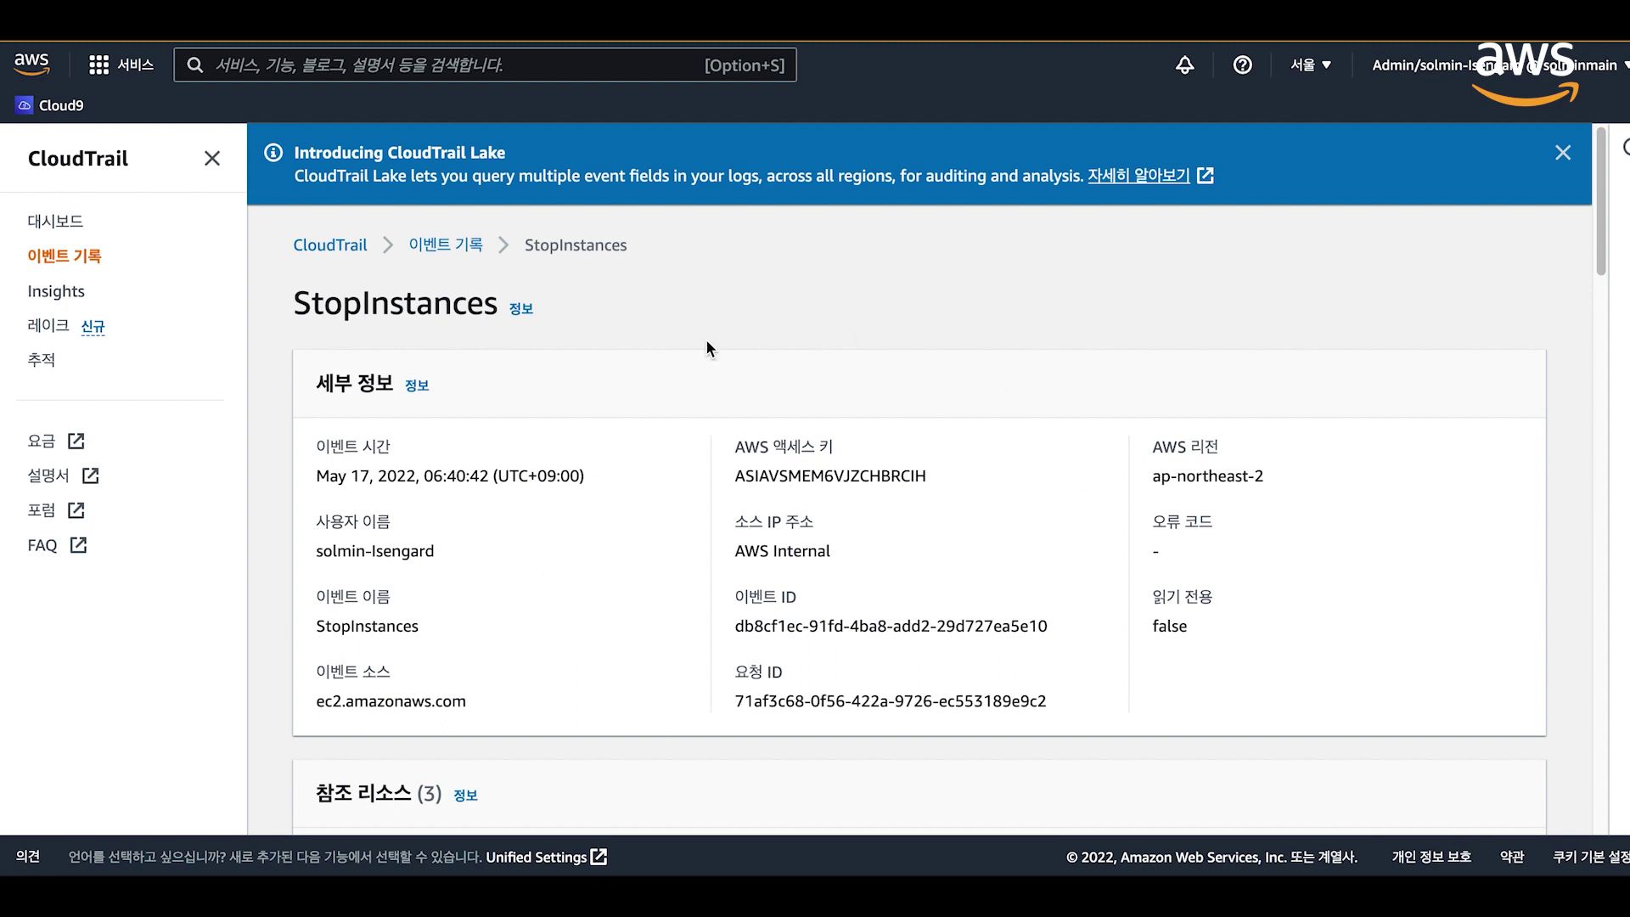
- Return to the CloudTrail home page and start creating a new trail with the name Test
left_click(446, 246)
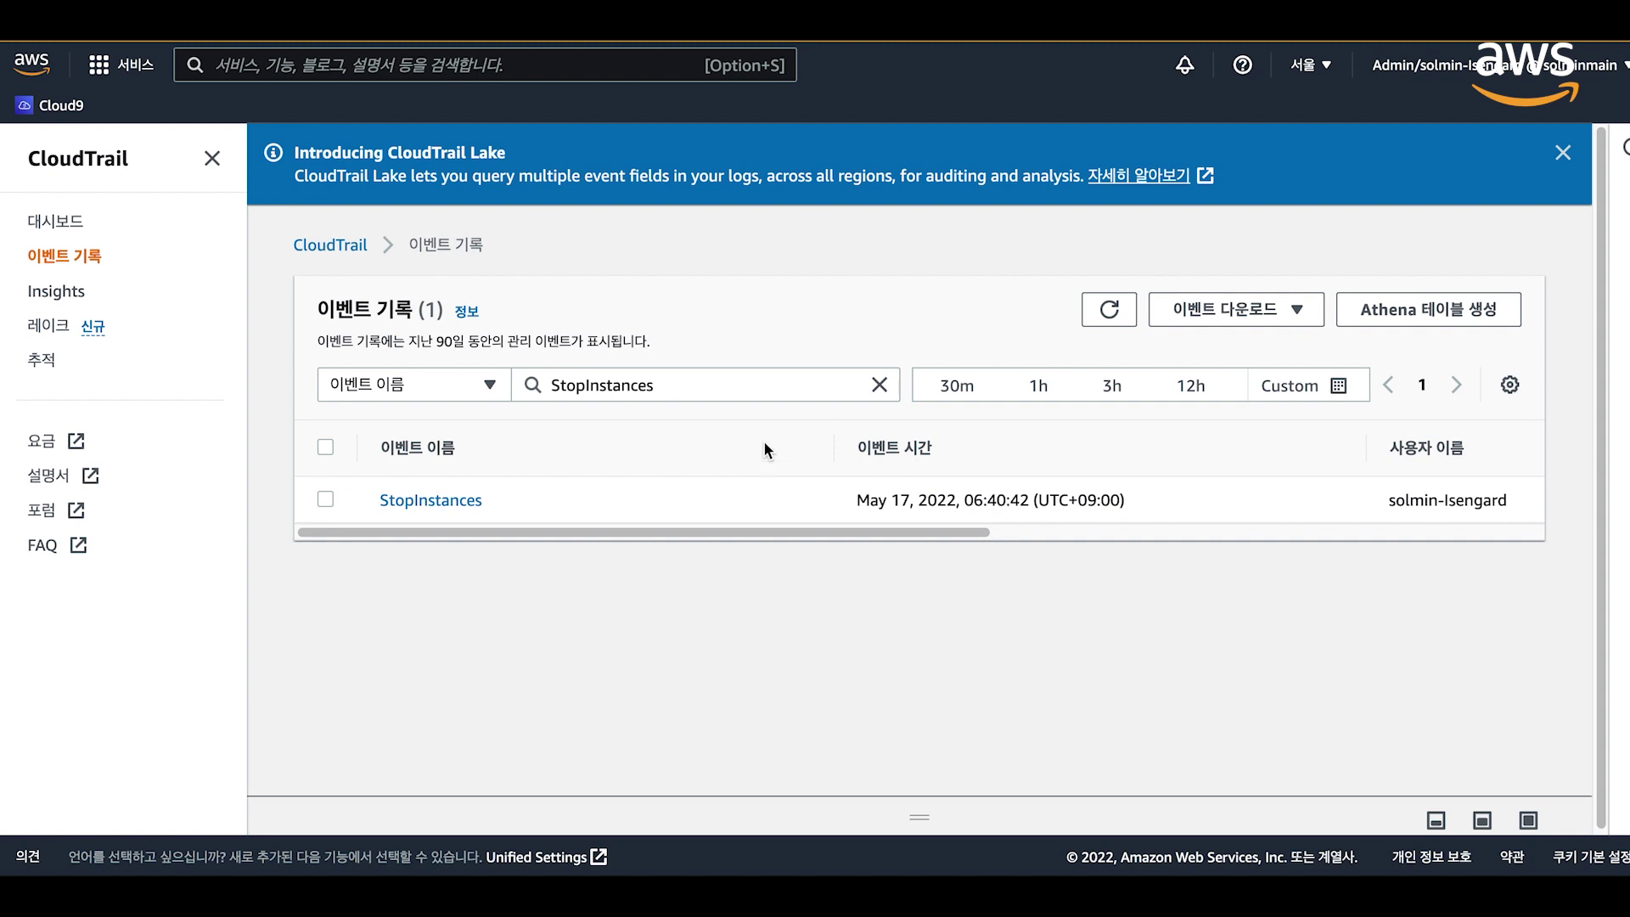
left_click(95, 180)
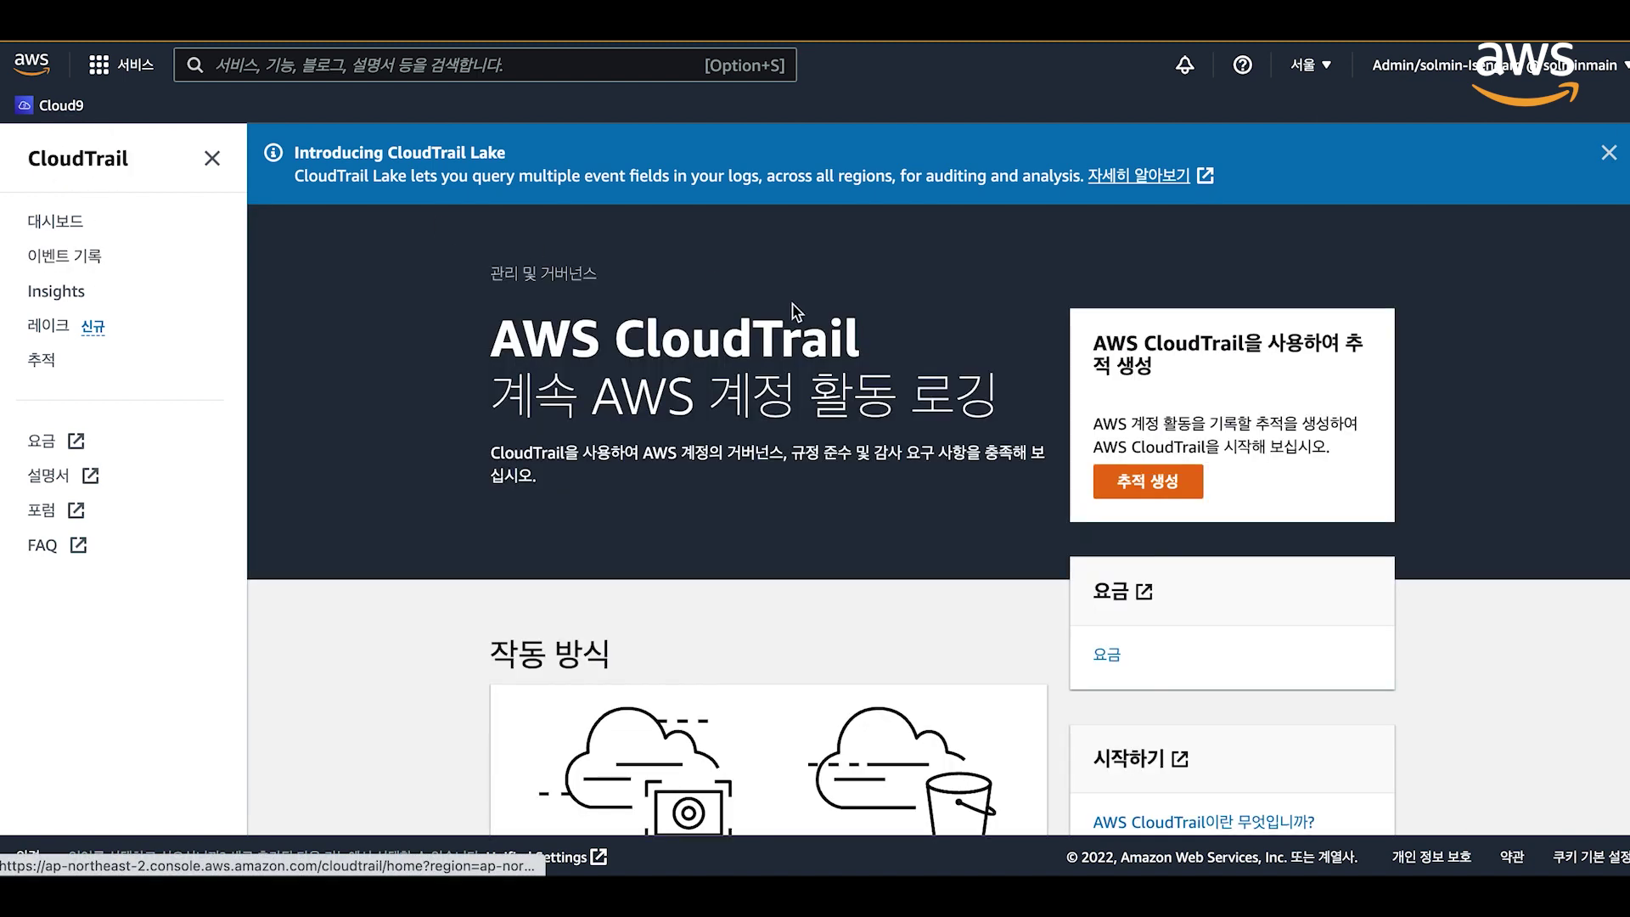
left_click(1123, 484)
left_click(577, 533)
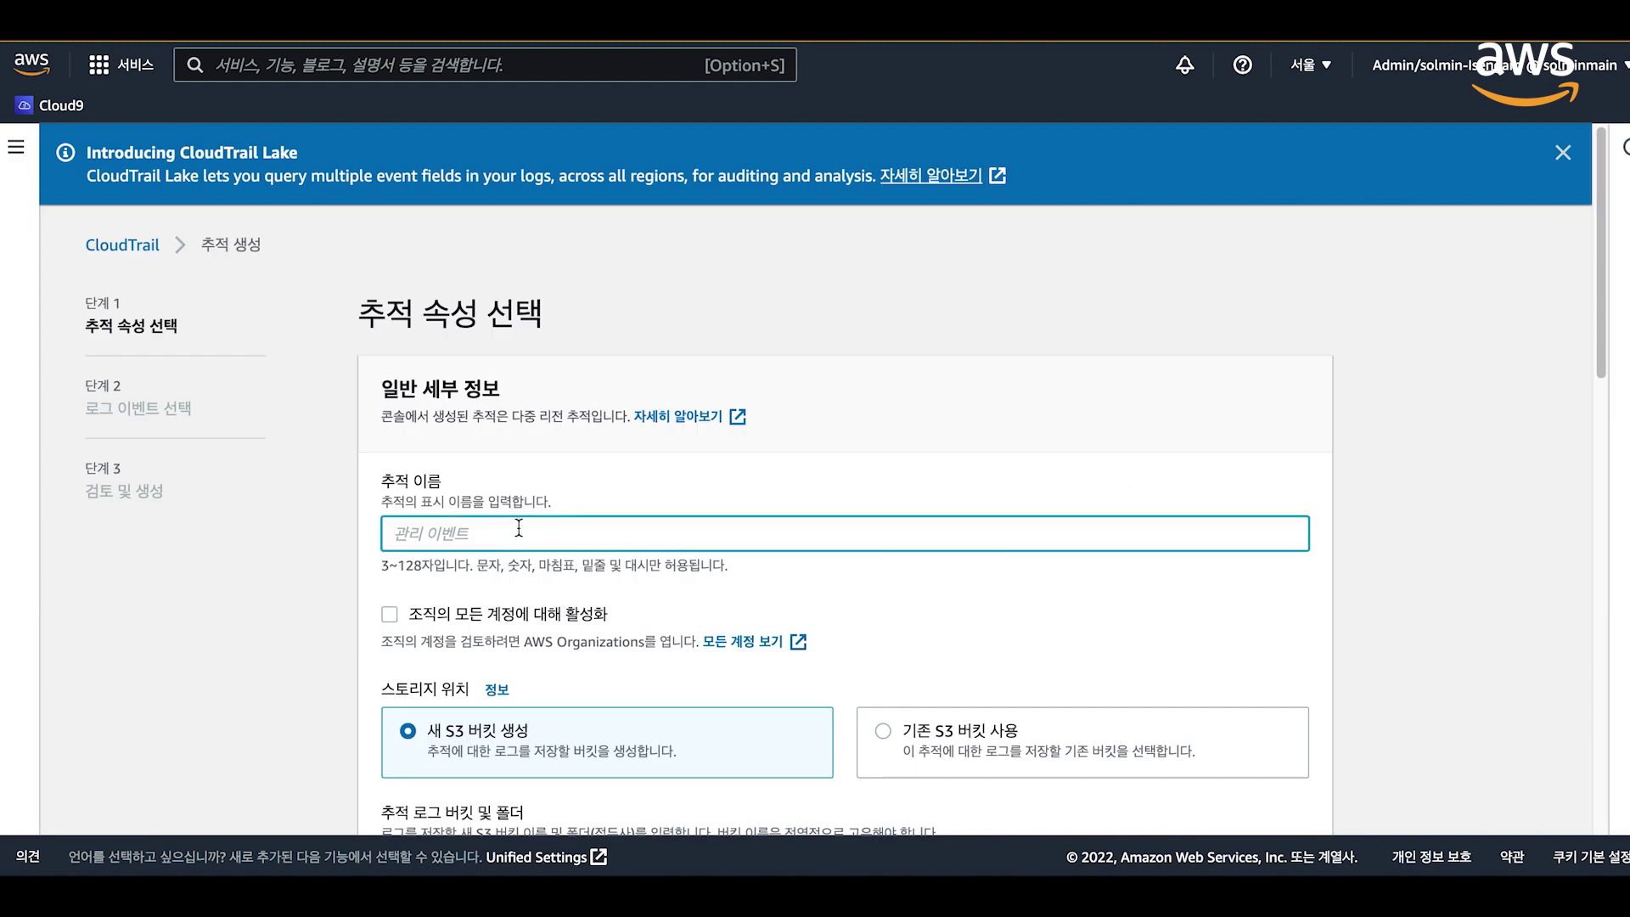
type("Test")
- Disable SSE-KMS encryption of log files for the new trail
scroll(781, 506, "down", 2)
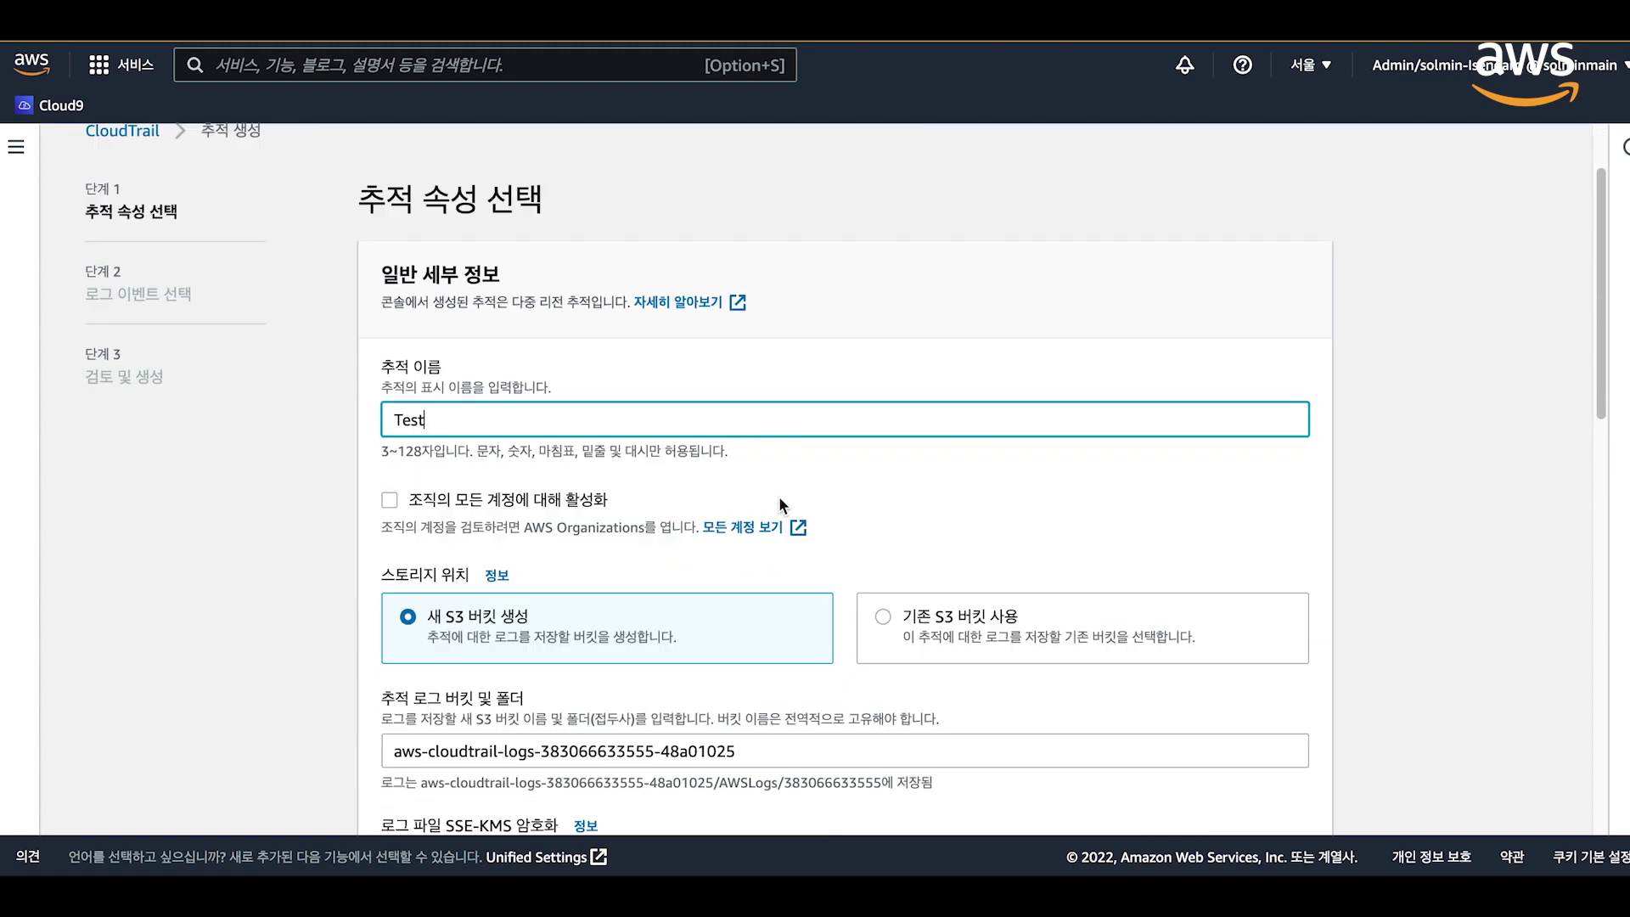
scroll(781, 505, "down", 3)
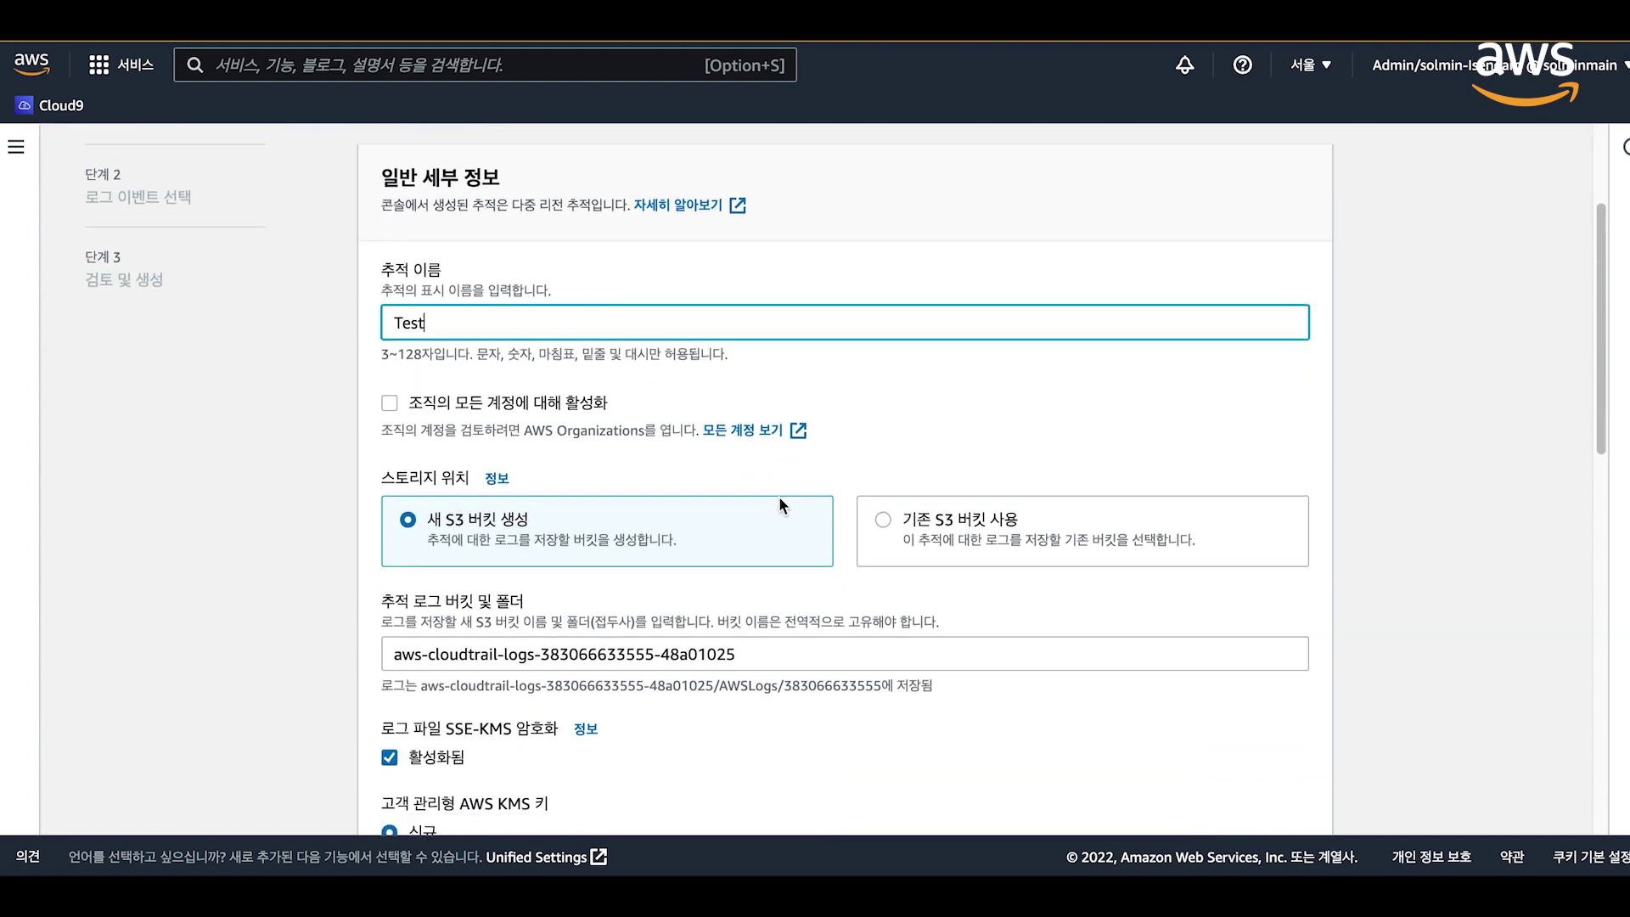
scroll(778, 501, "down", 1)
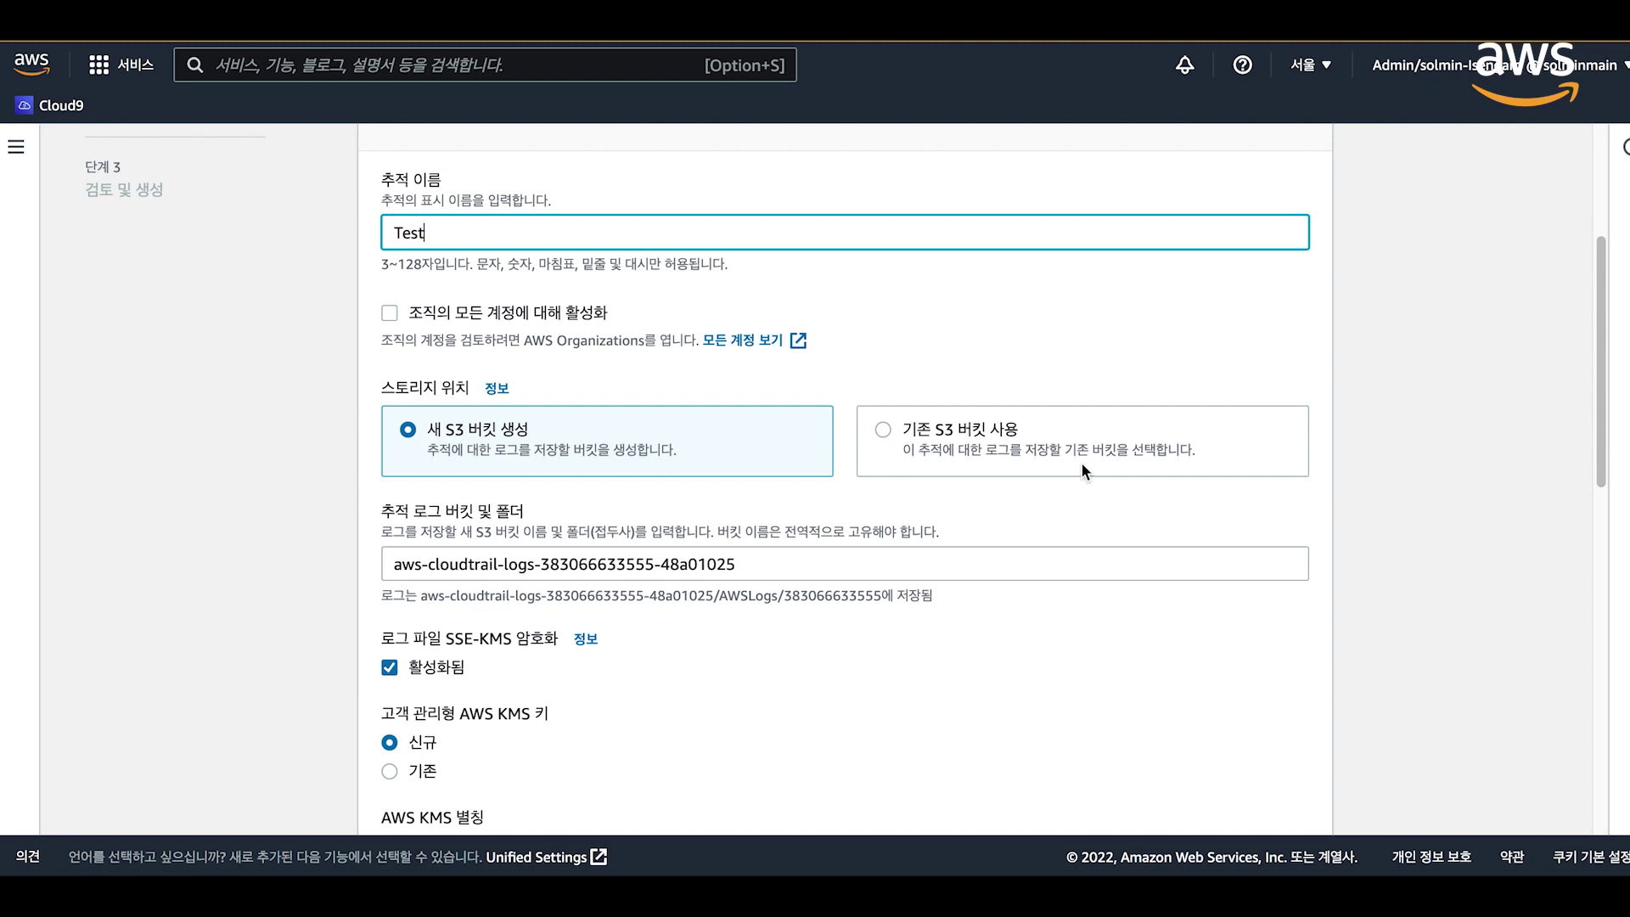
scroll(1061, 595, "down", 4)
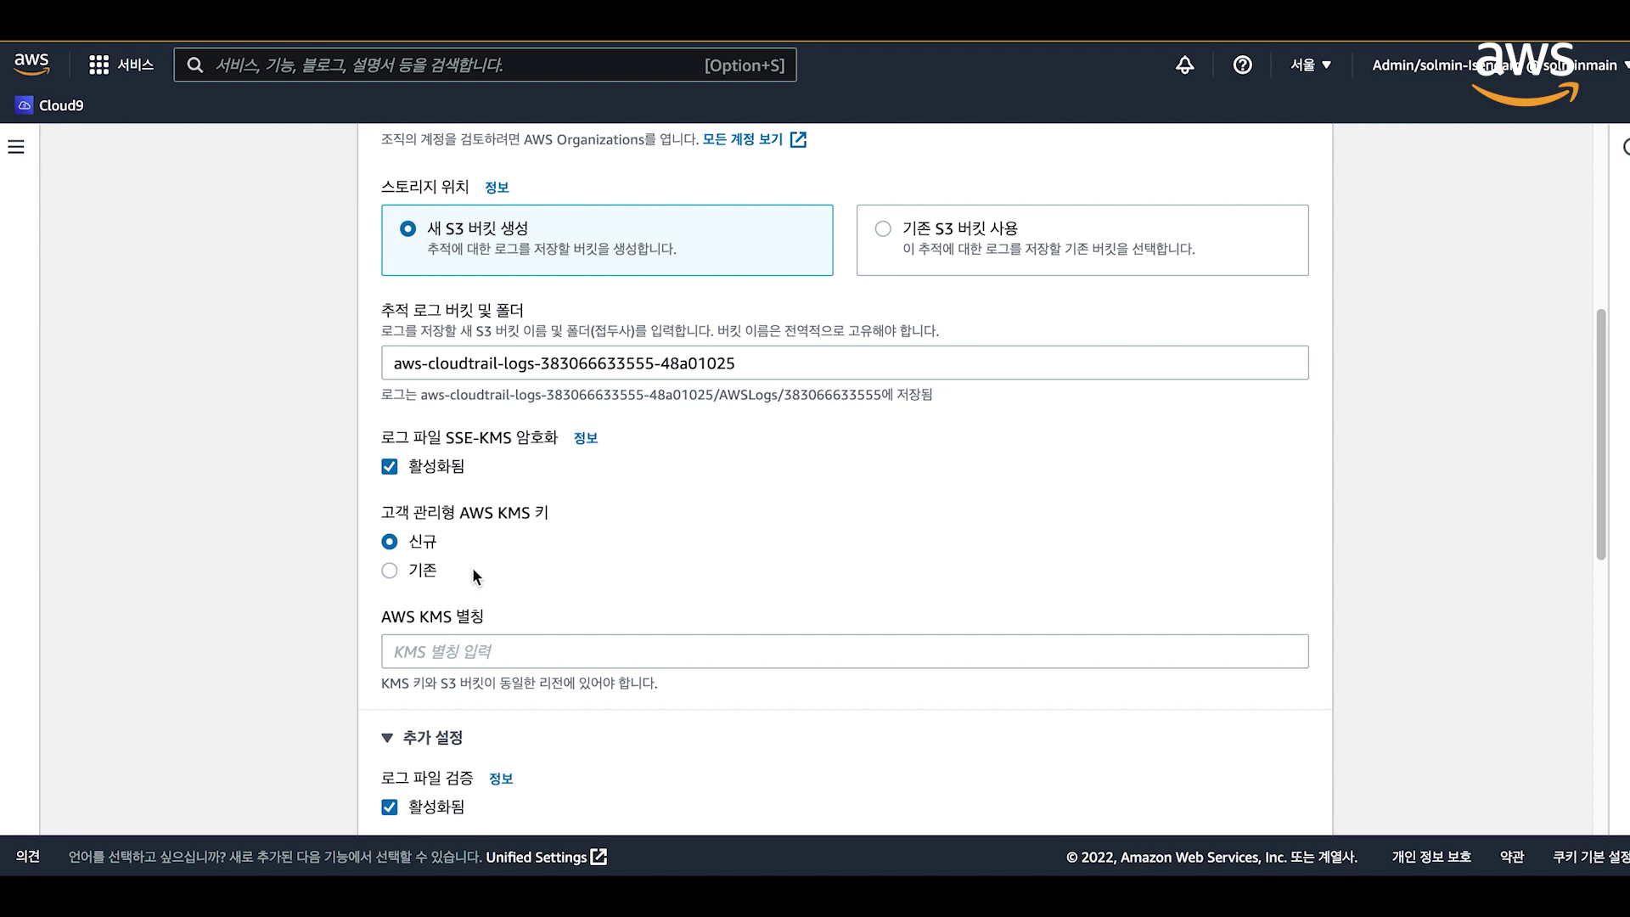
left_click(389, 466)
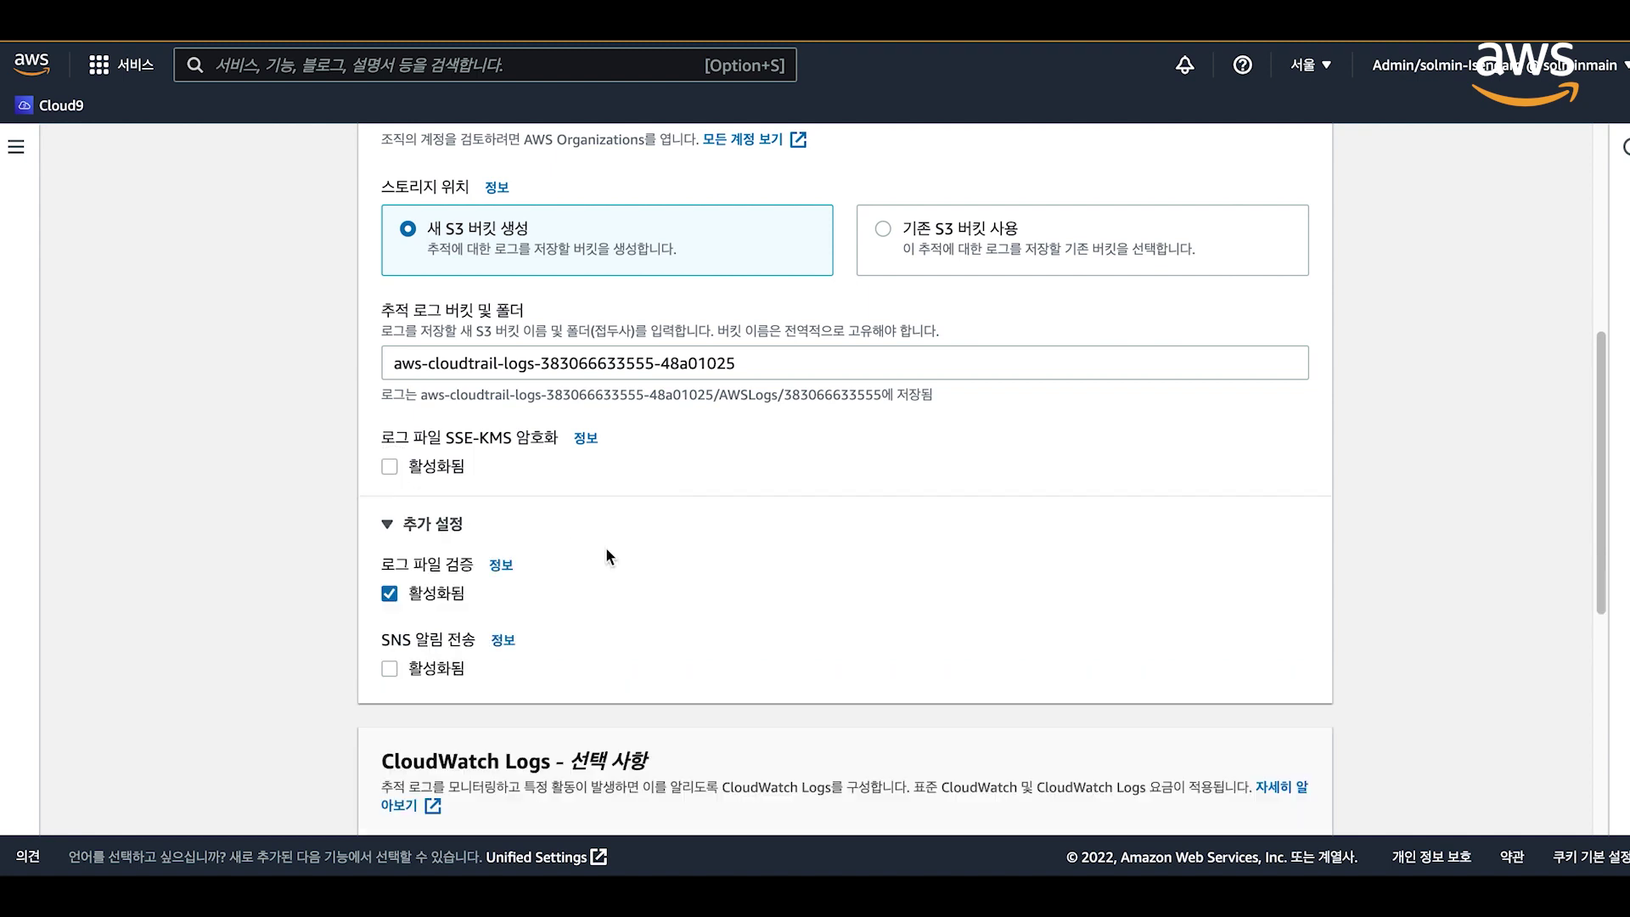
- Enable CloudWatch Logs temporarily to examine its policy document, log group and IAM role options, and disable it again
scroll(787, 592, "up", 1)
scroll(787, 590, "down", 2)
scroll(787, 591, "down", 5)
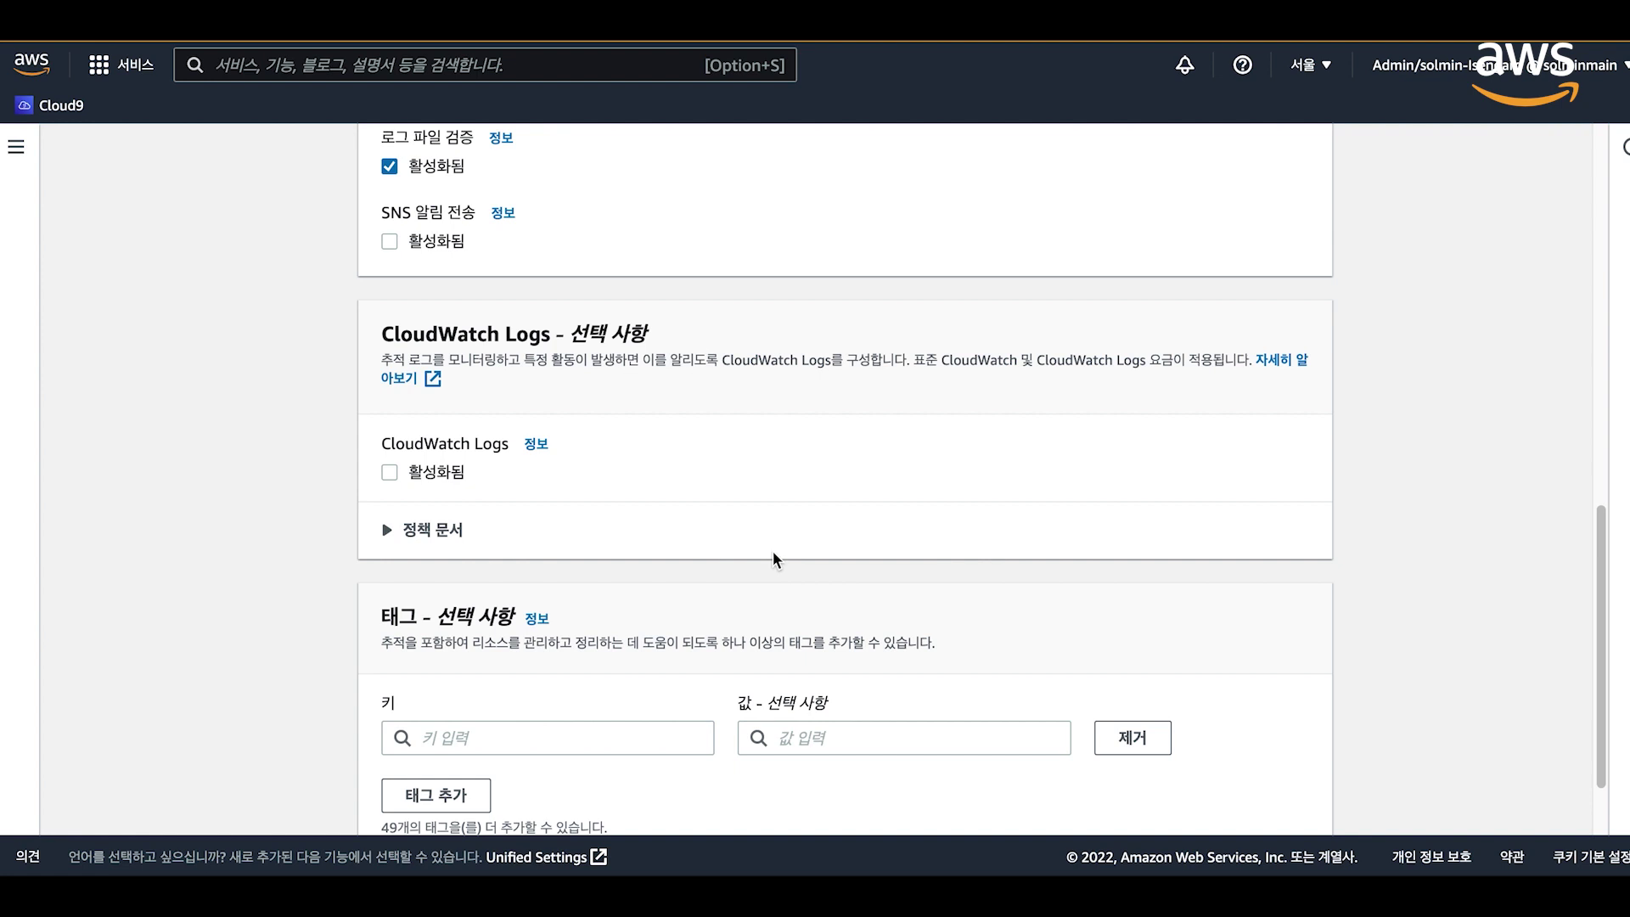
left_click(432, 530)
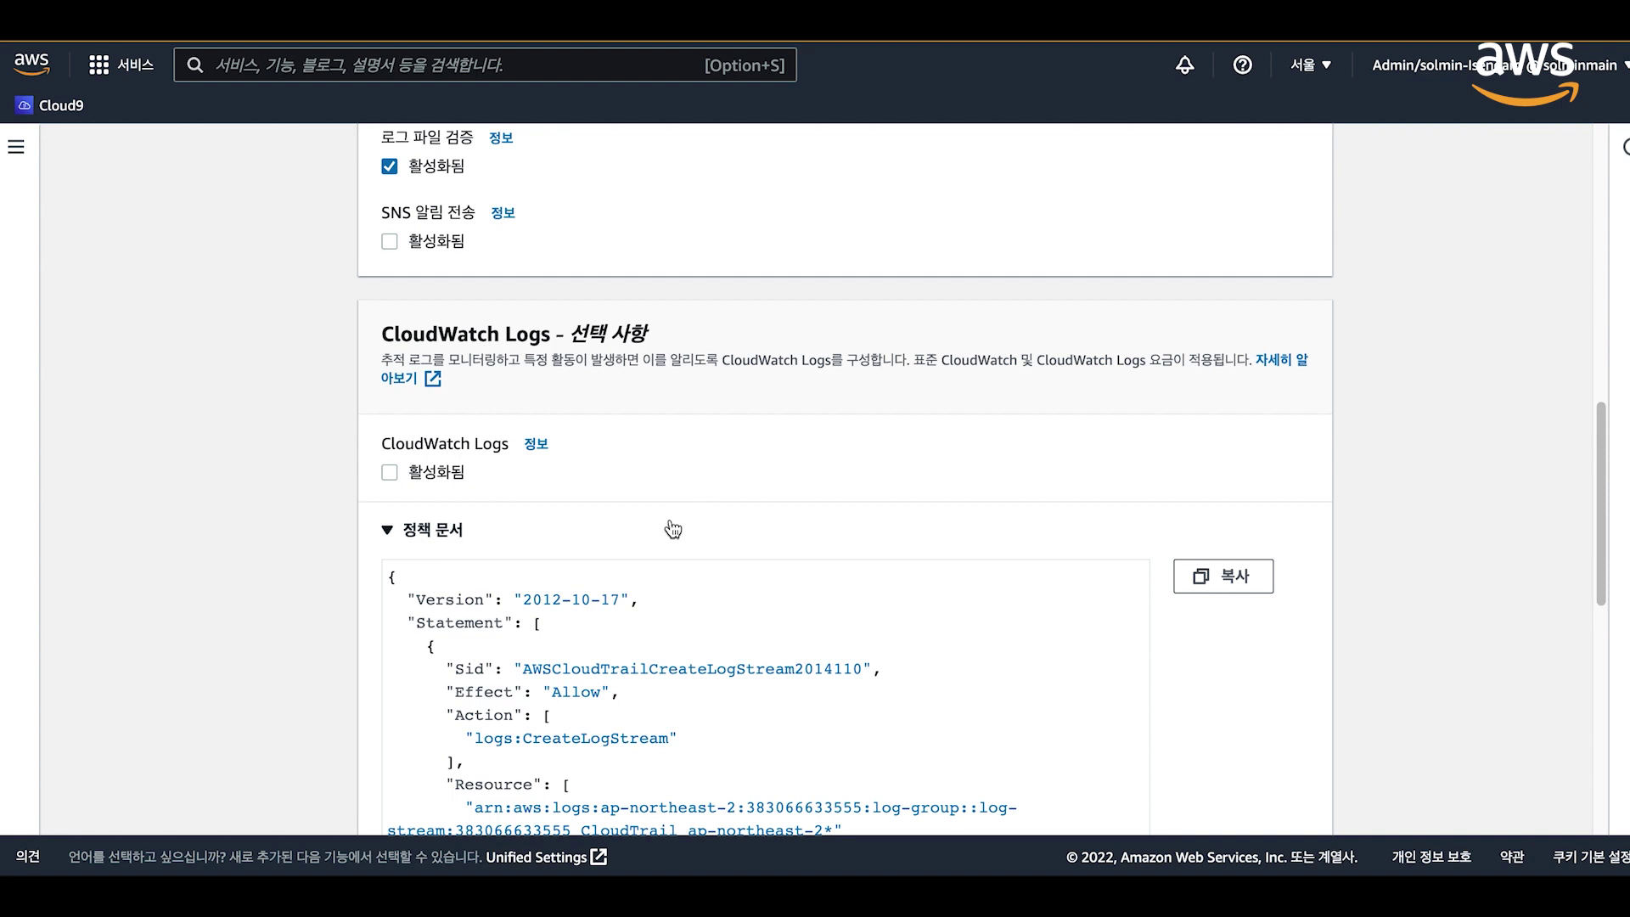
left_click(399, 475)
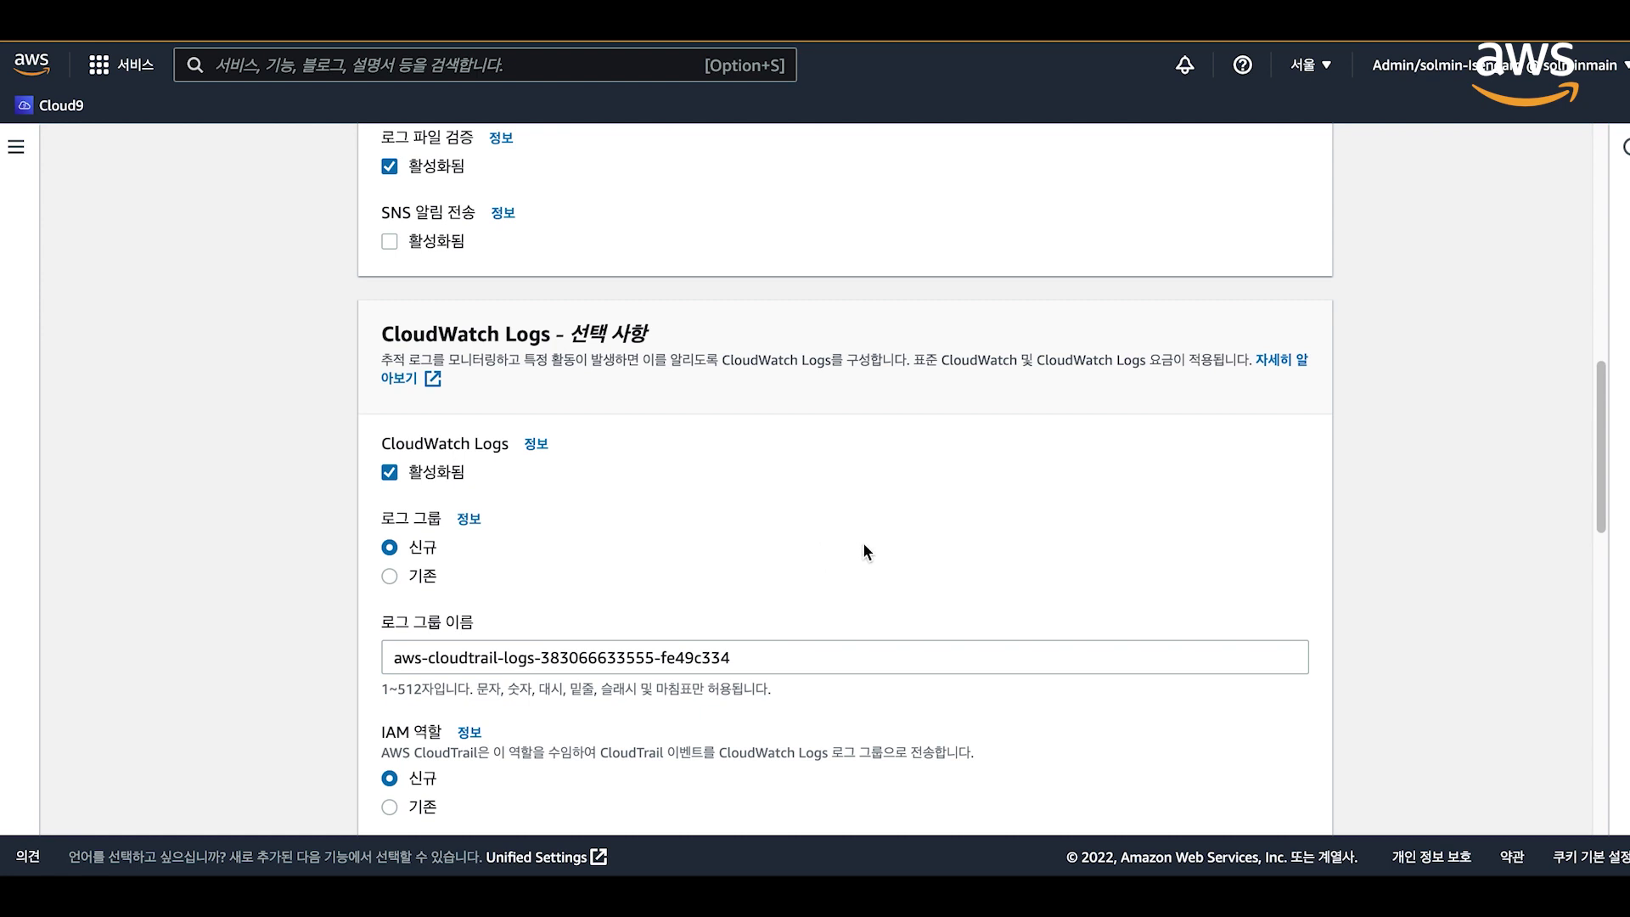
scroll(864, 546, "down", 3)
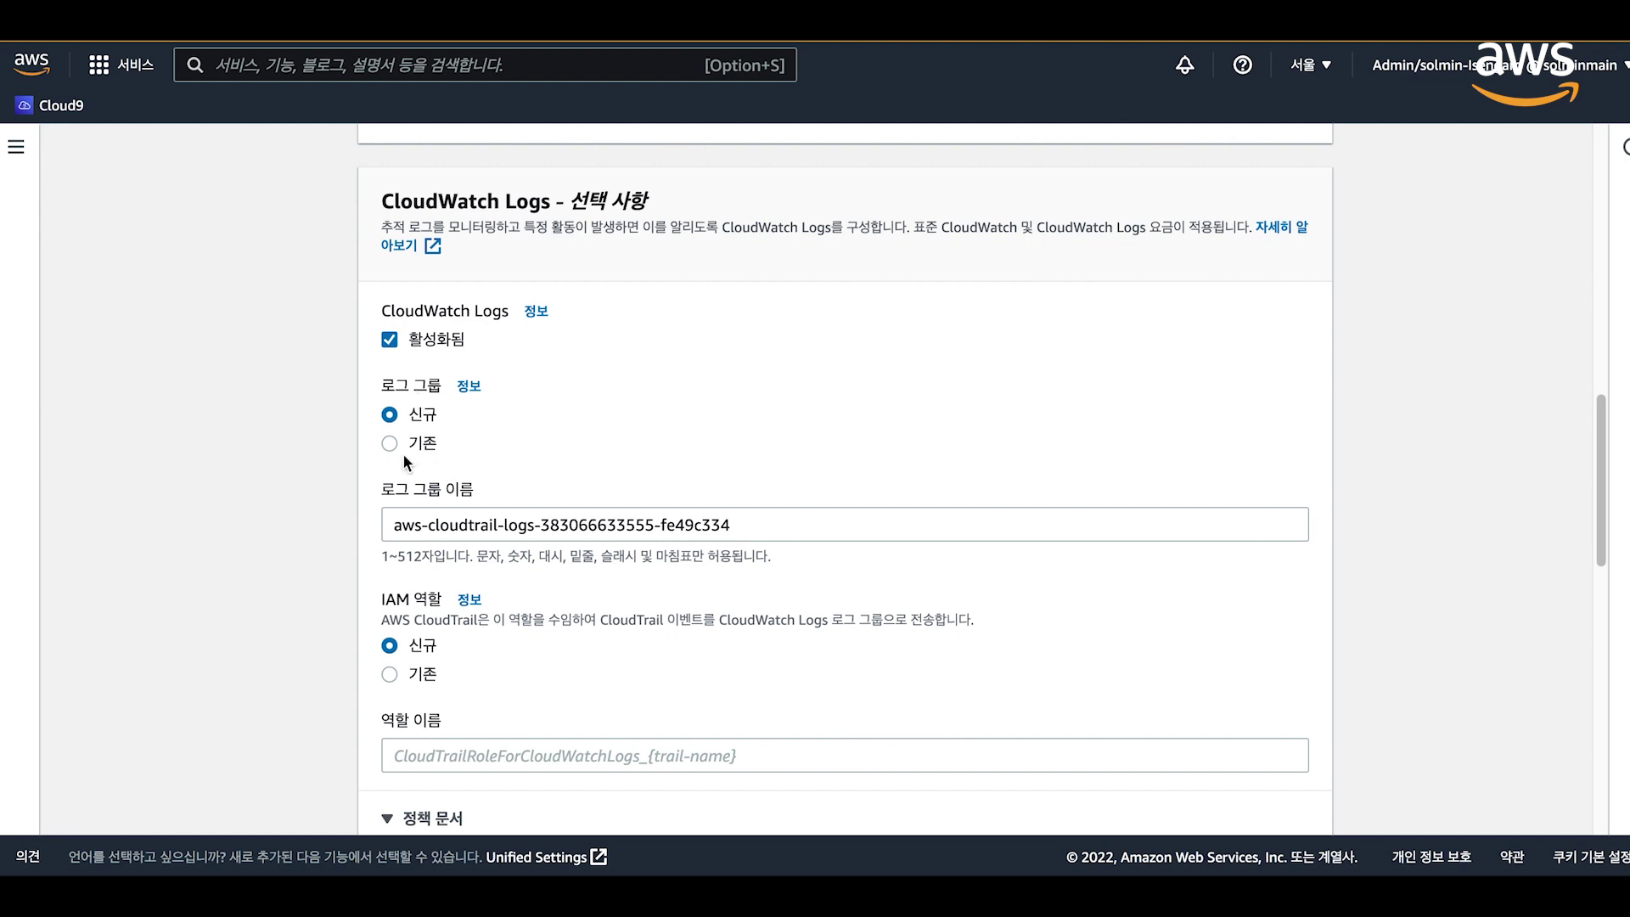
scroll(404, 462, "up", 1)
scroll(319, 500, "down", 5)
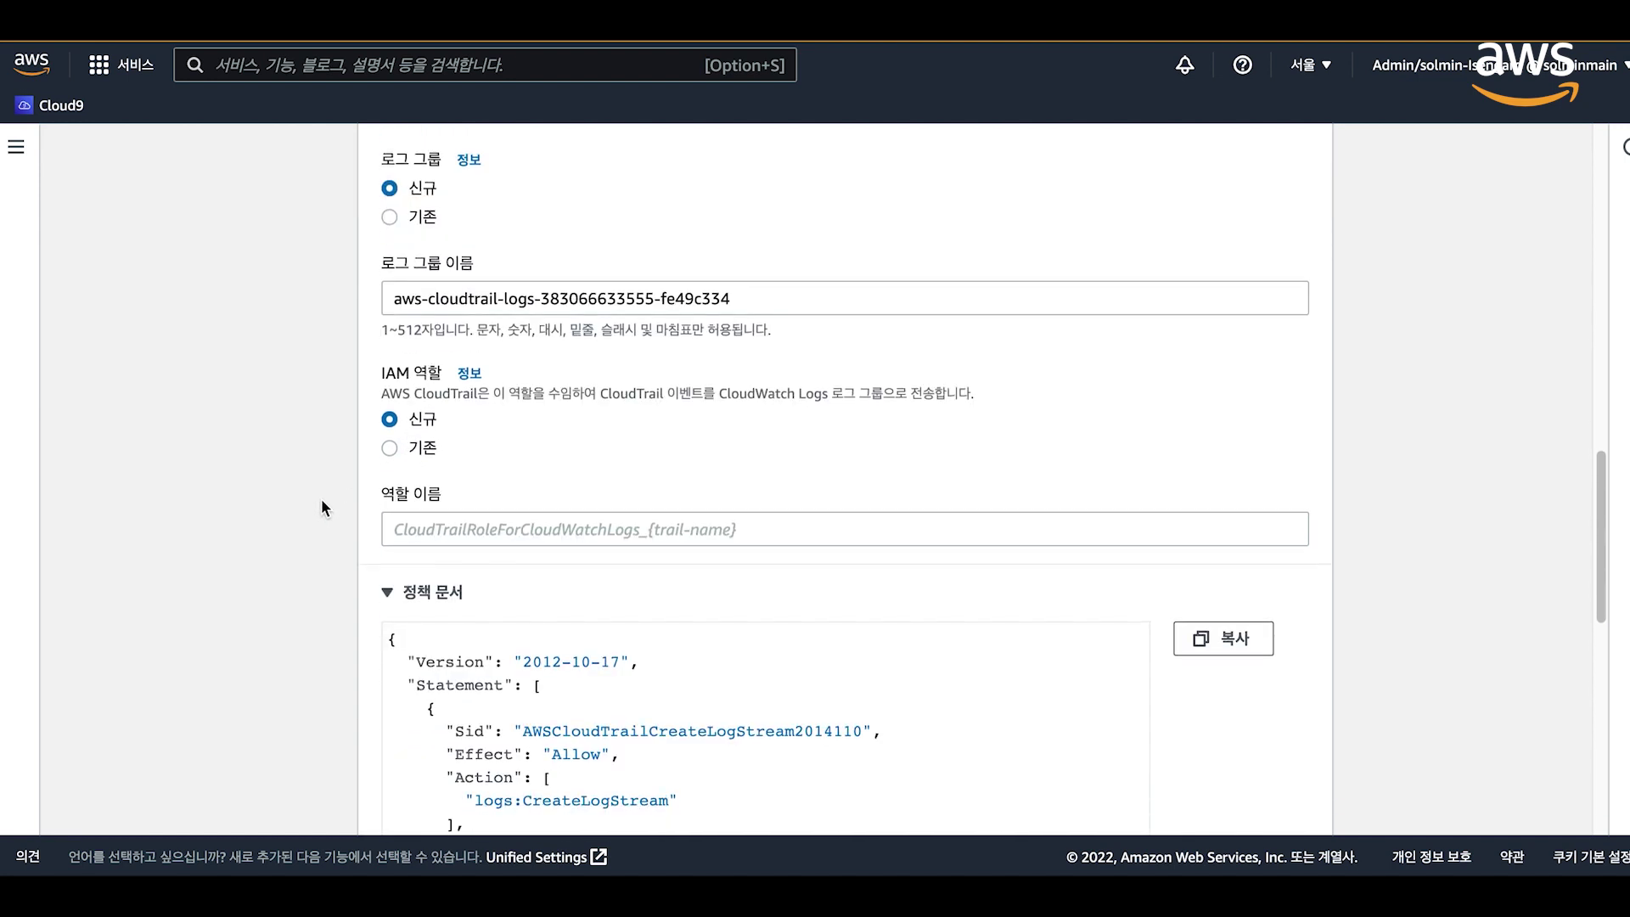
scroll(654, 428, "up", 3)
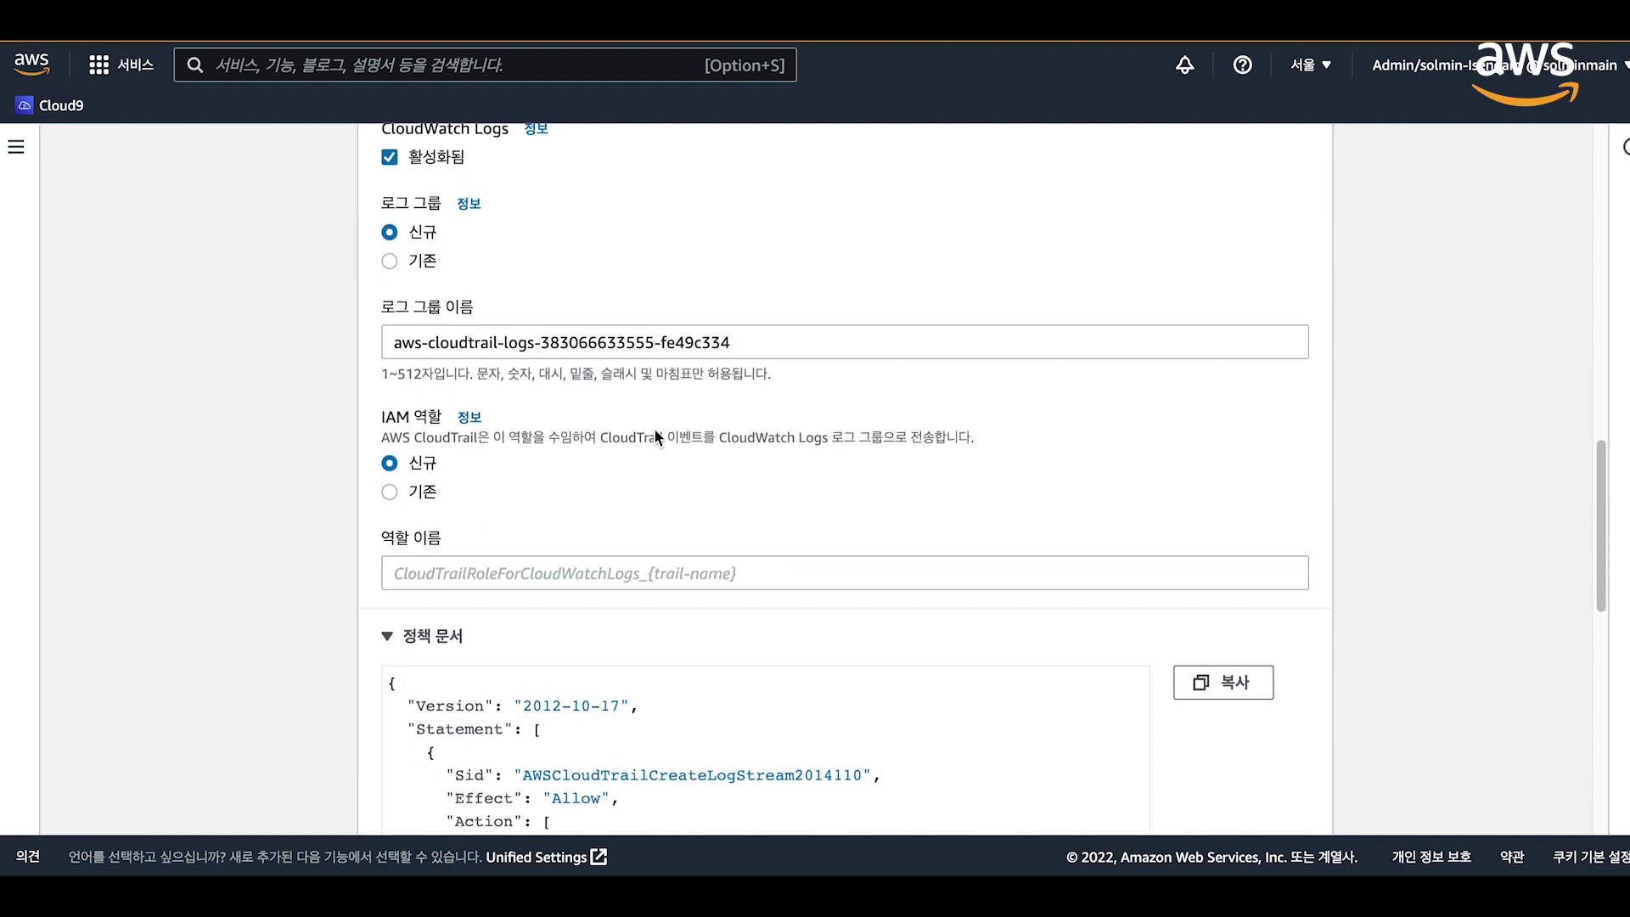
left_click(390, 254)
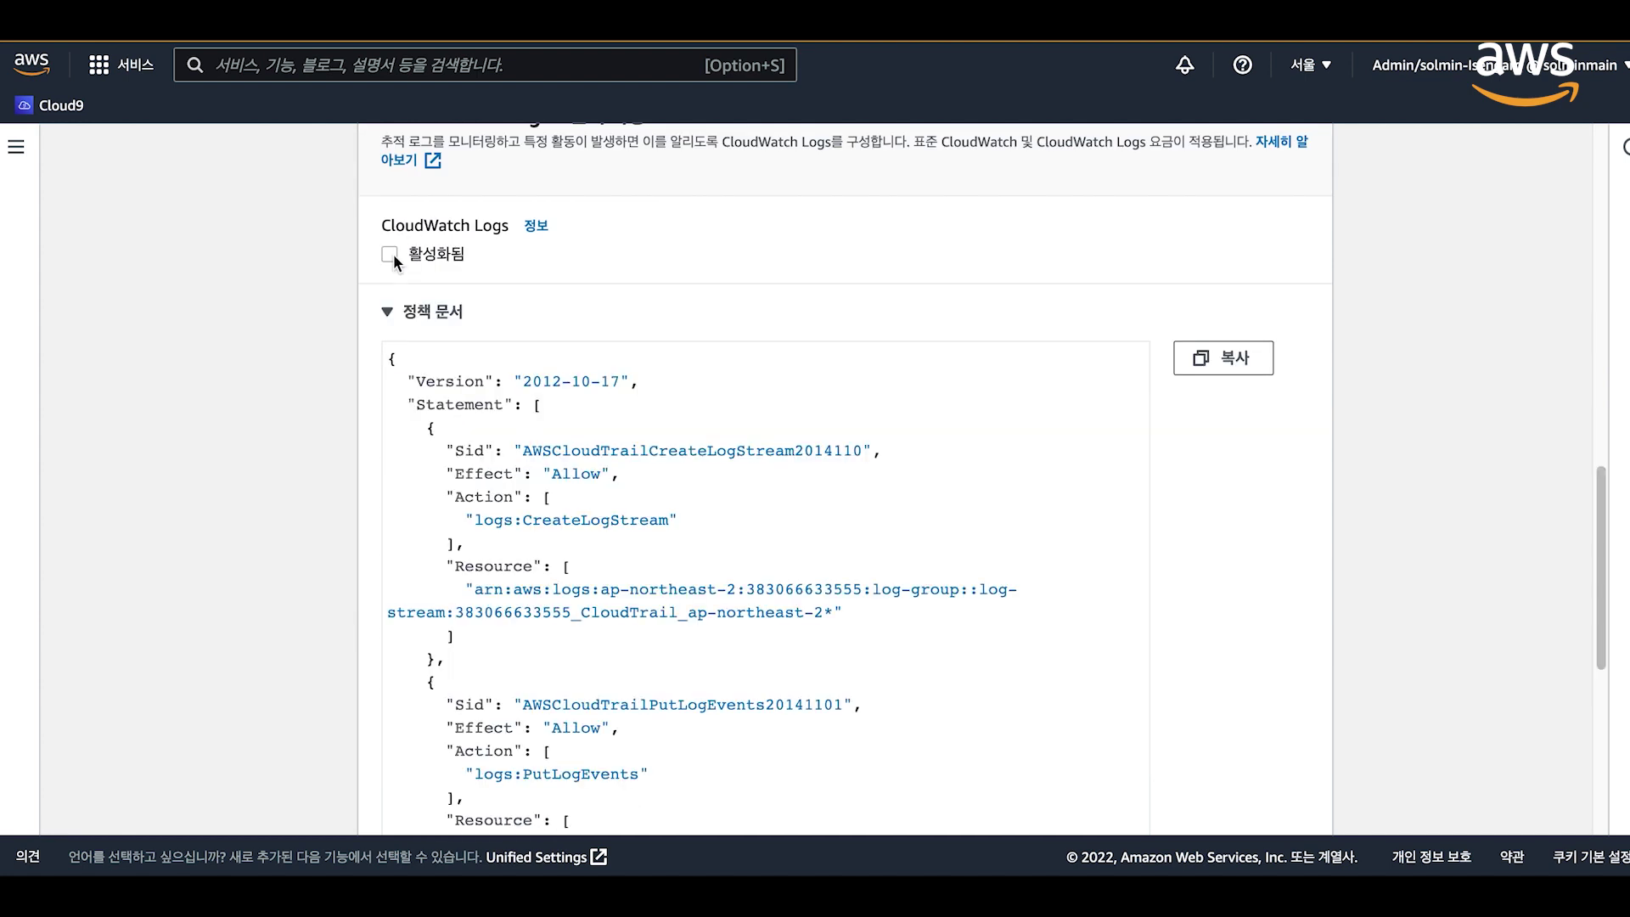
- Proceed to the log event selection and add data events to the event types logged by the trail
scroll(786, 436, "down", 10)
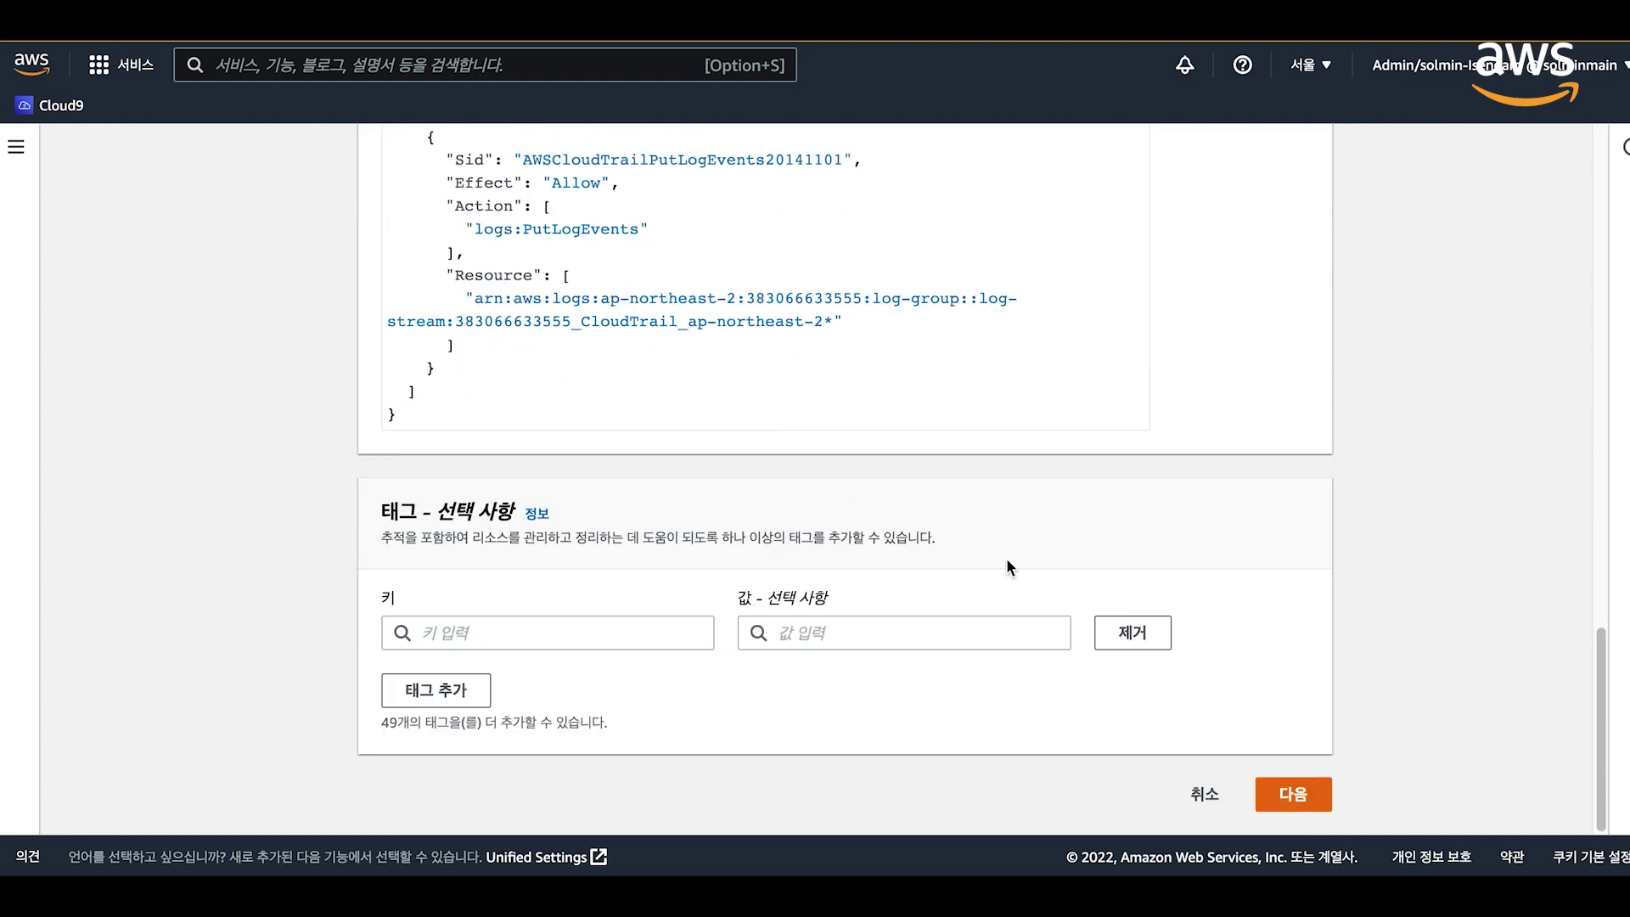
left_click(1293, 798)
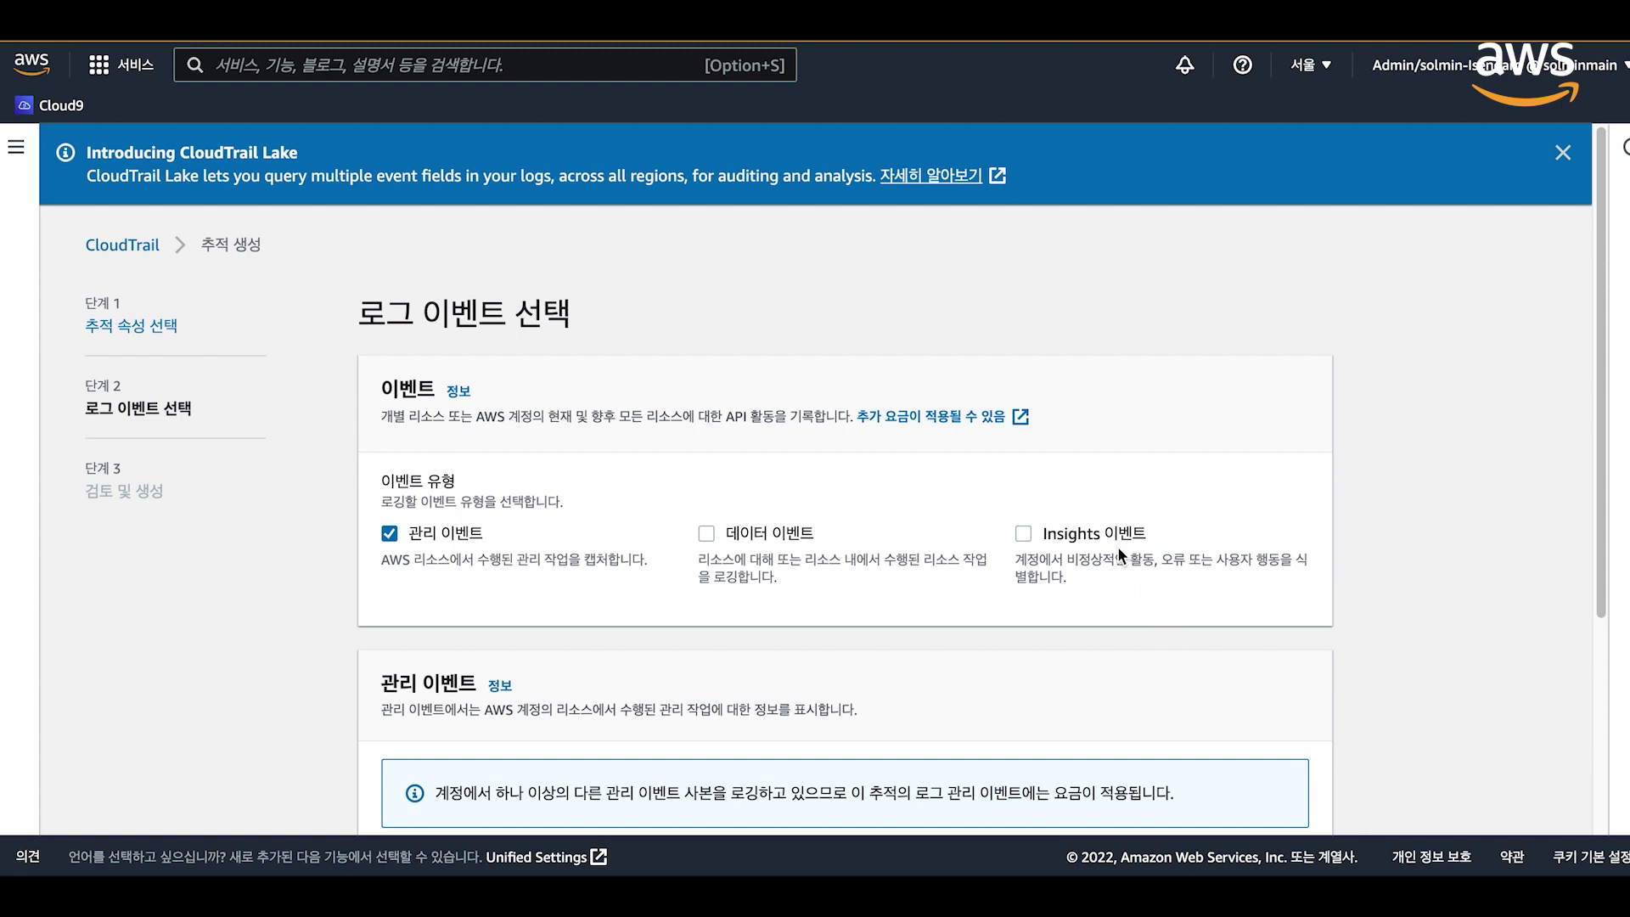
scroll(1256, 459, "down", 1)
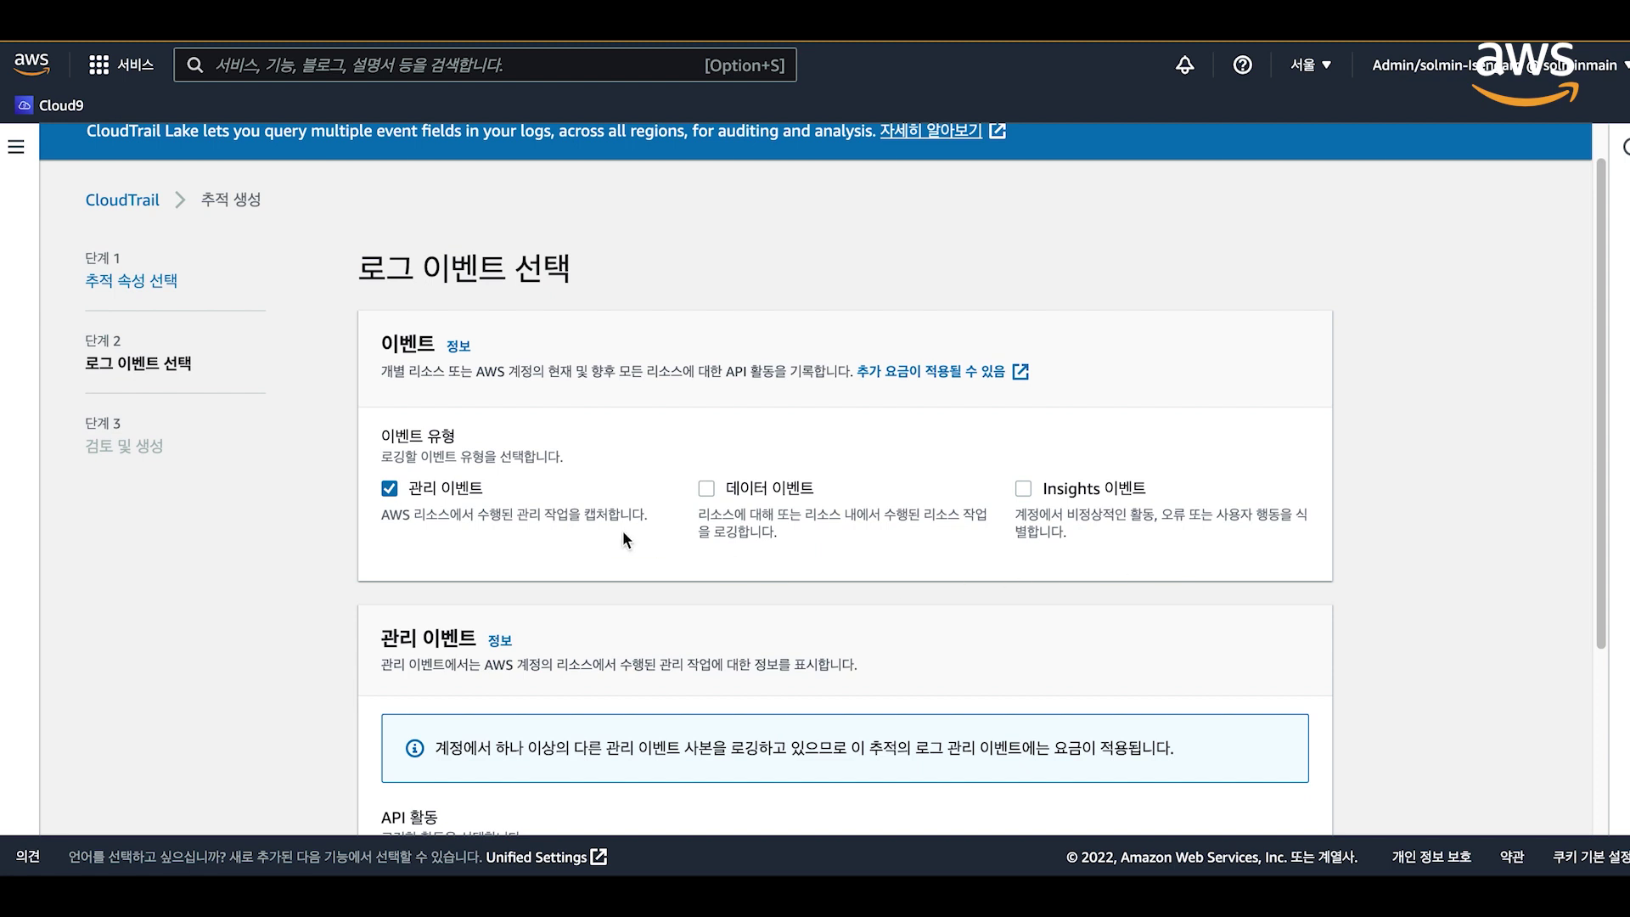
scroll(511, 542, "down", 3)
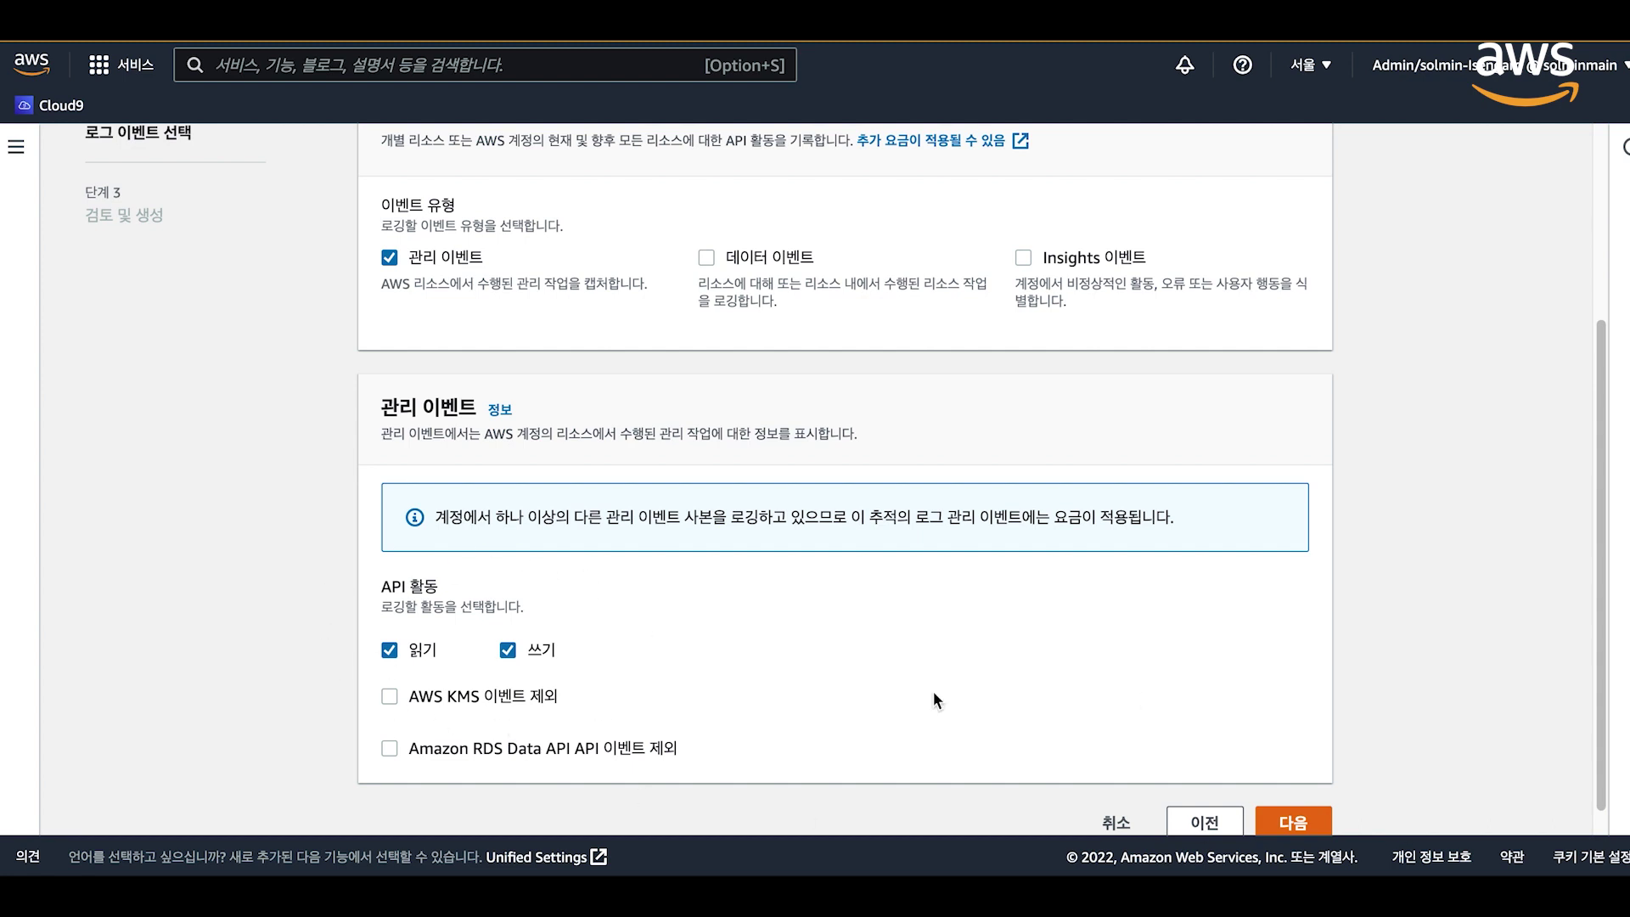
left_click(707, 261)
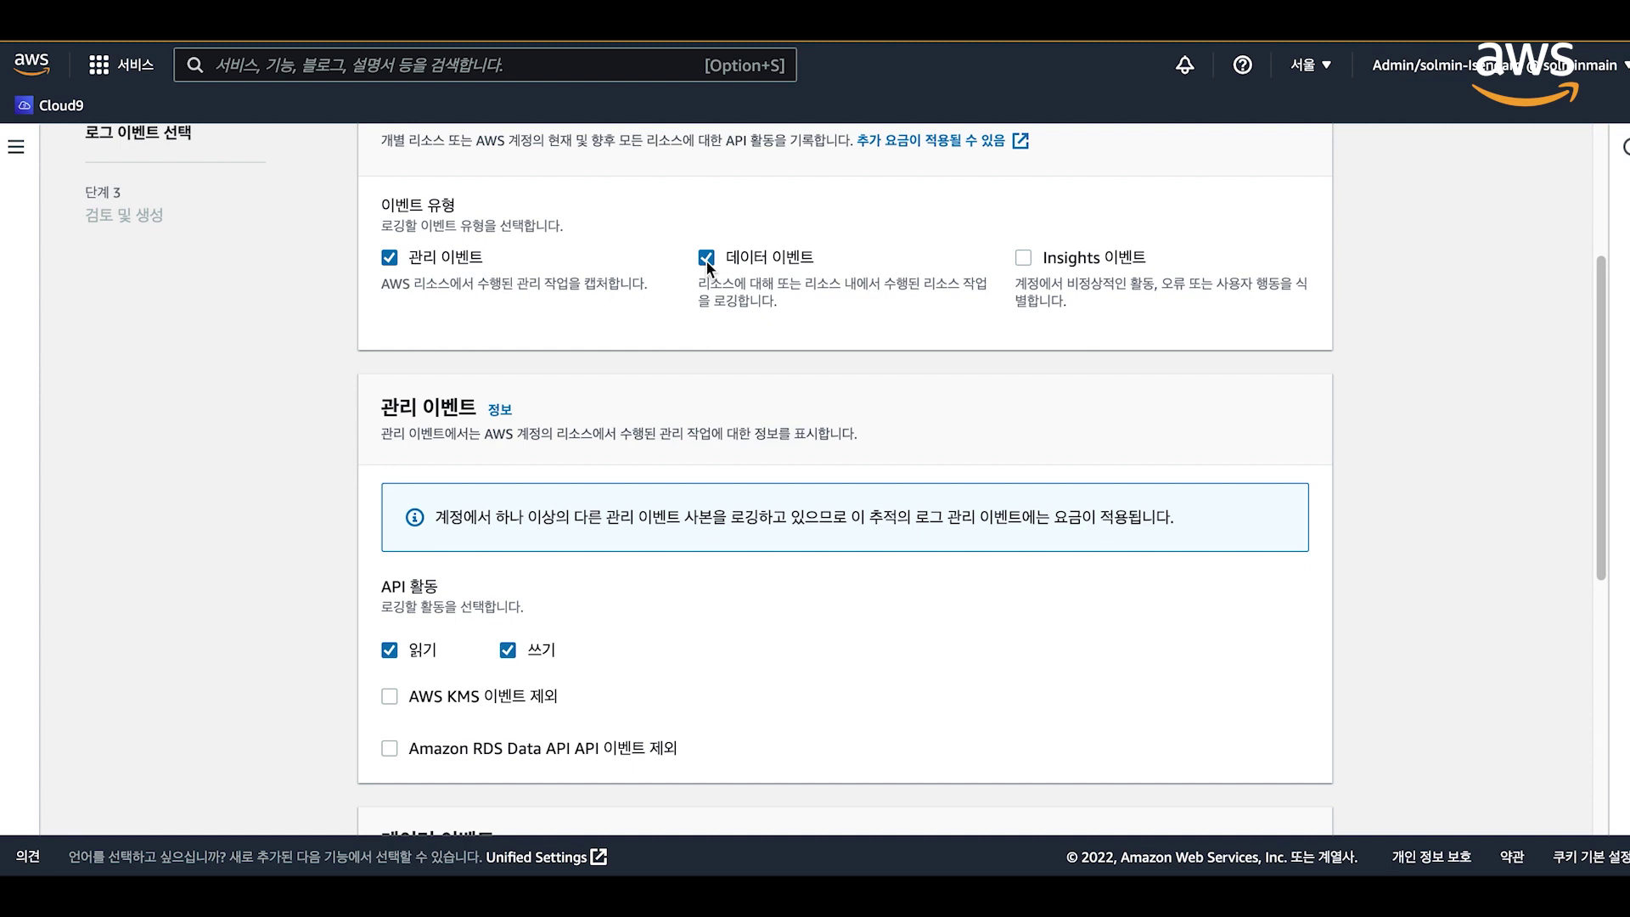
scroll(850, 559, "down", 6)
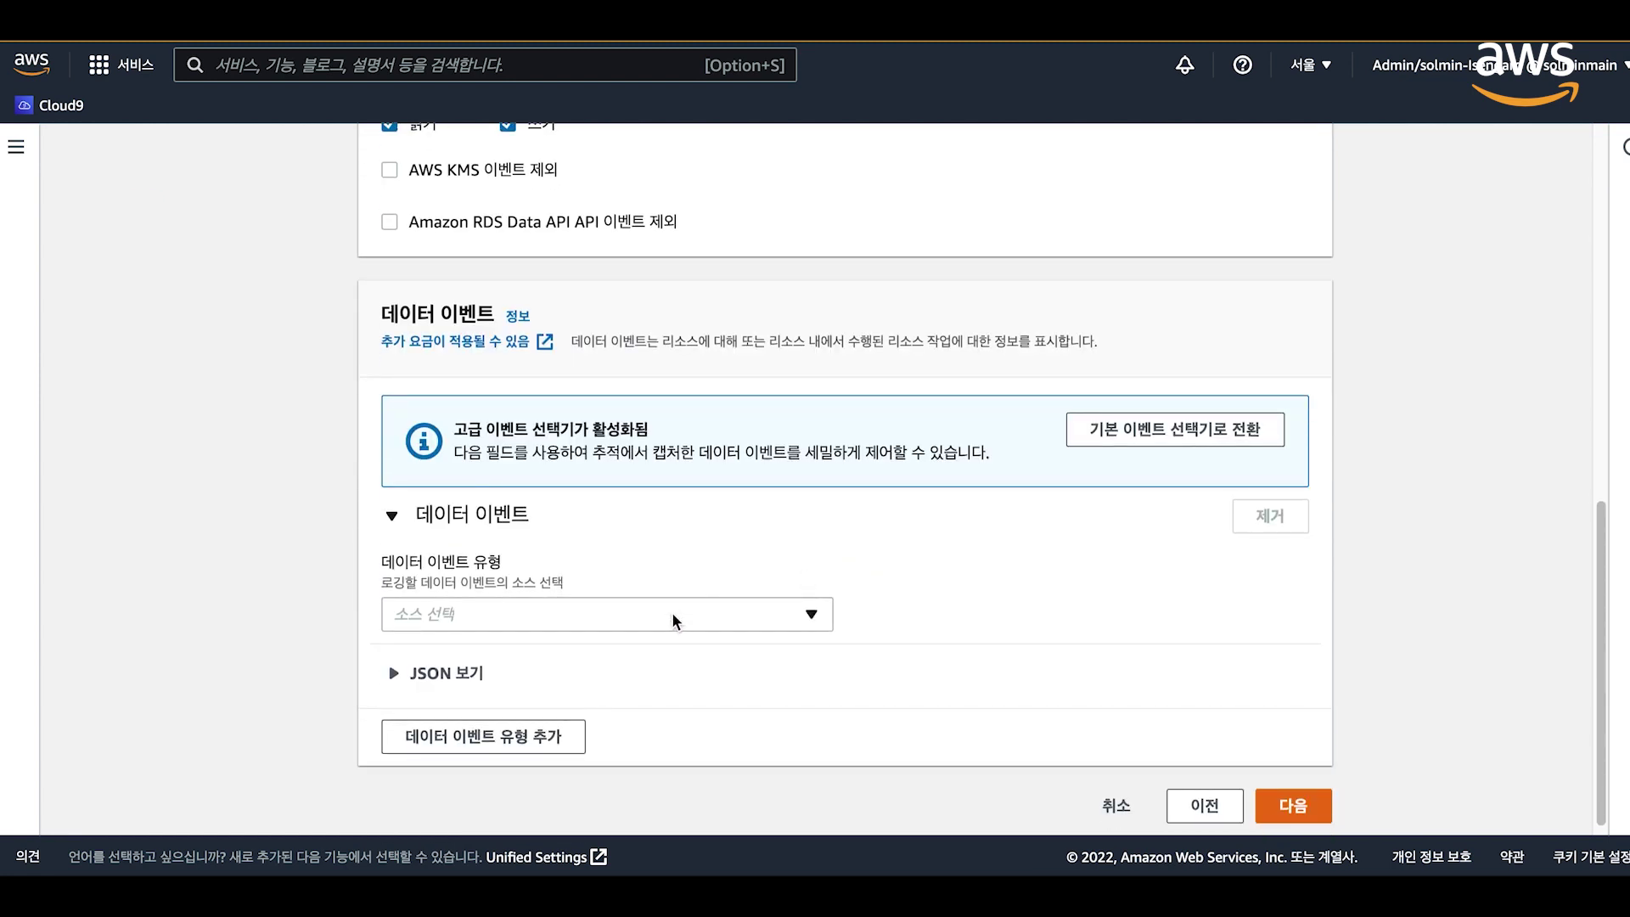
- Set the data event source to S3 and examine the log selector templates, keeping the one that logs all events
left_click(671, 615)
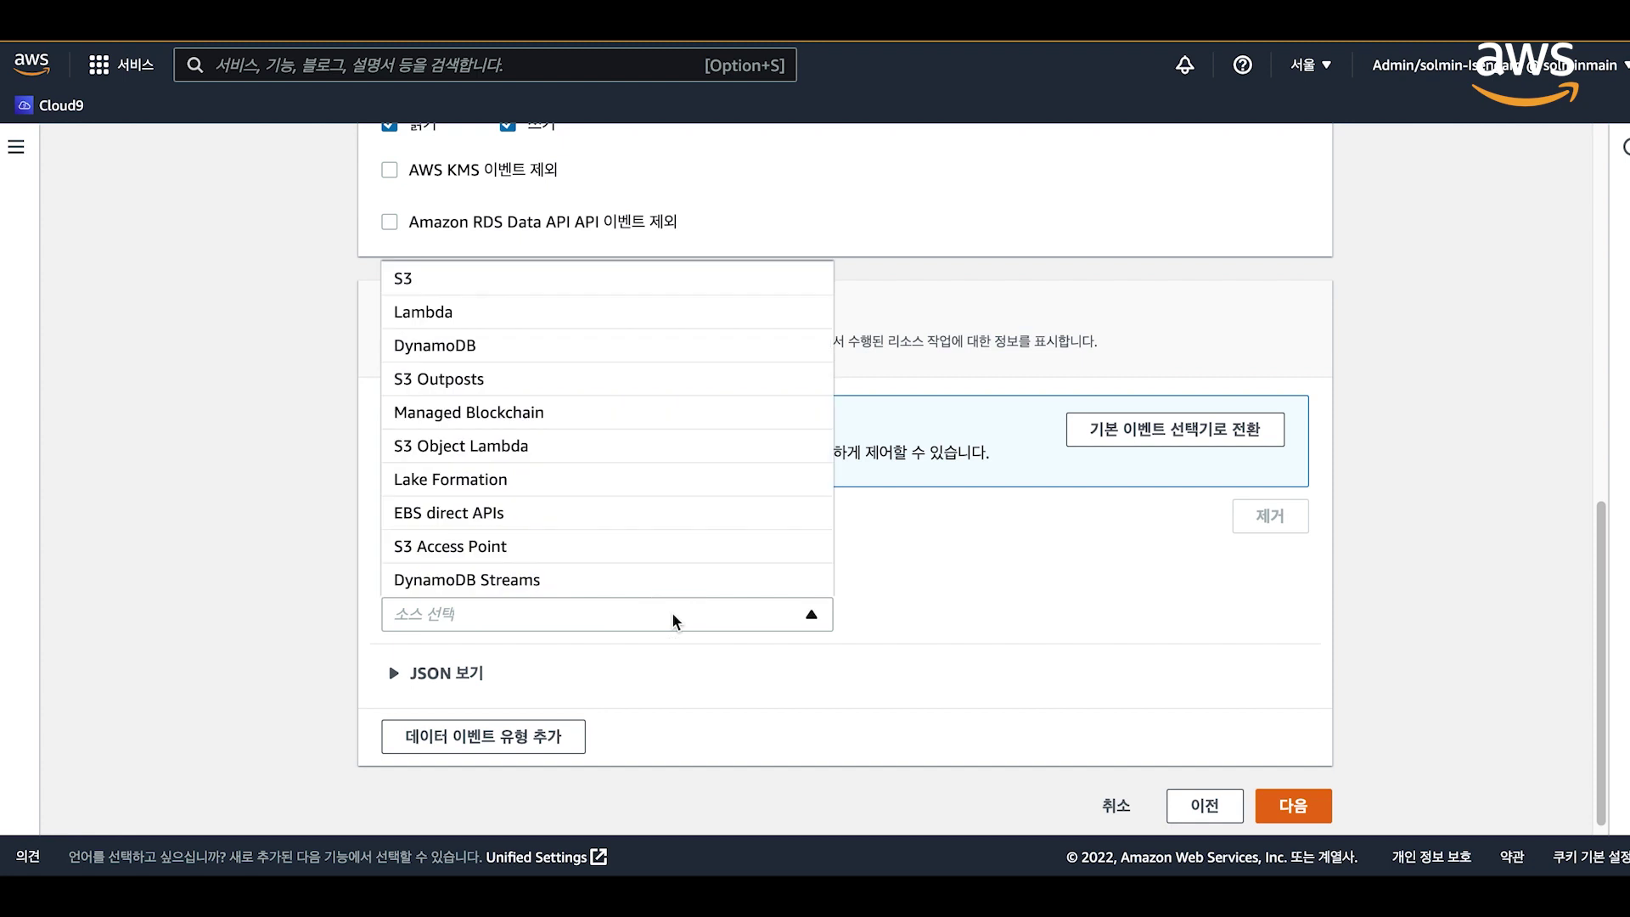
left_click(516, 292)
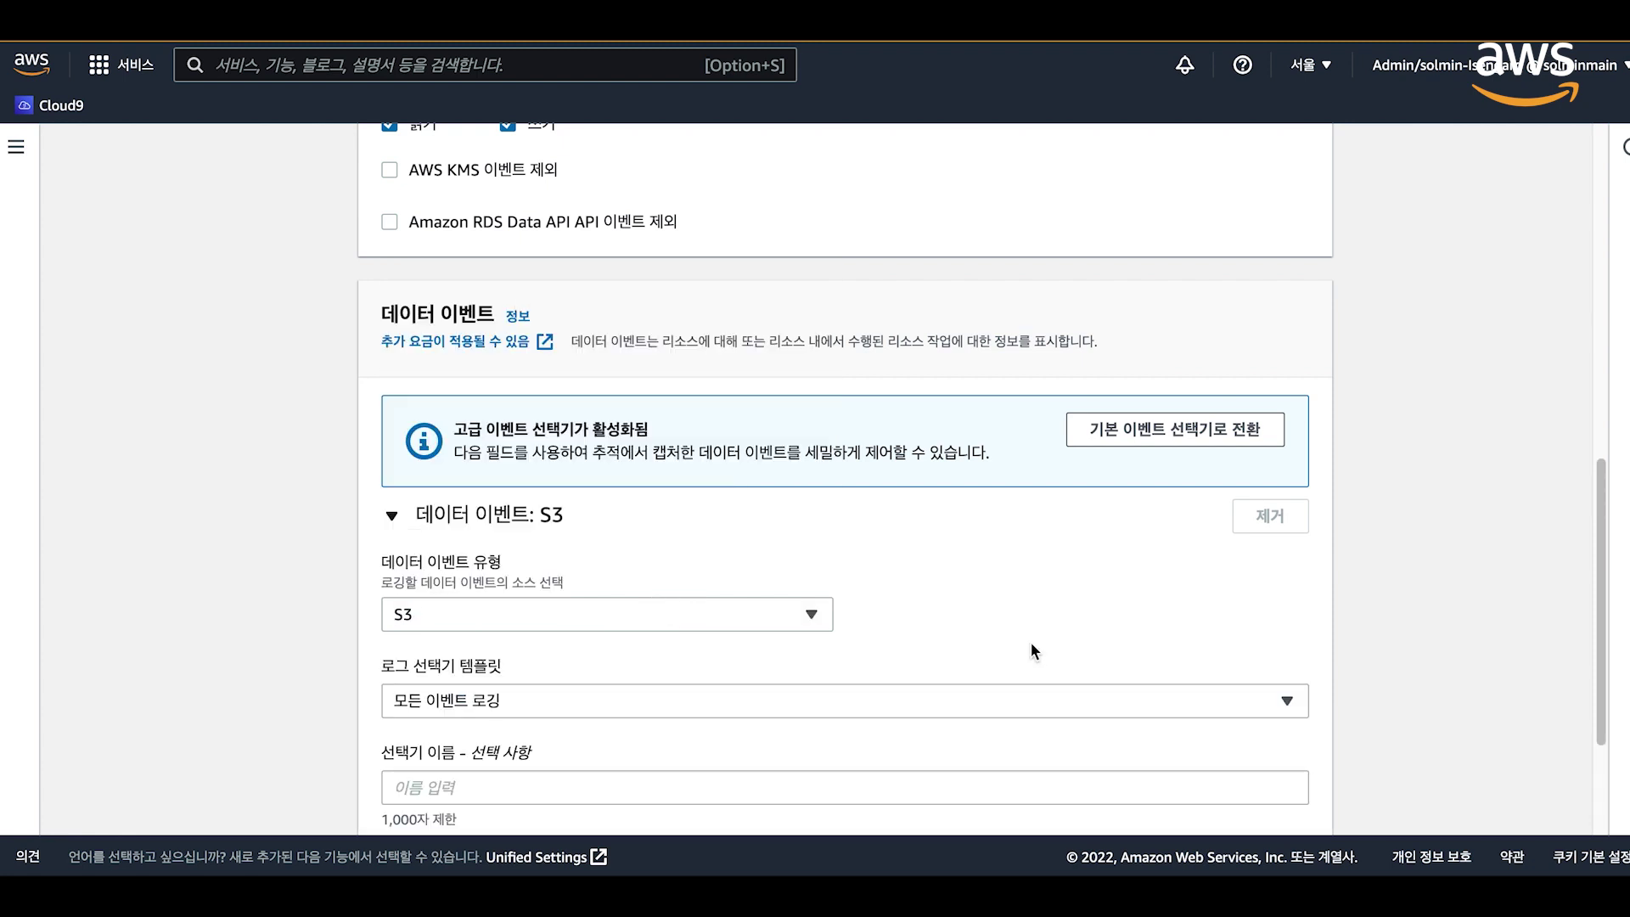
scroll(1031, 650, "down", 2)
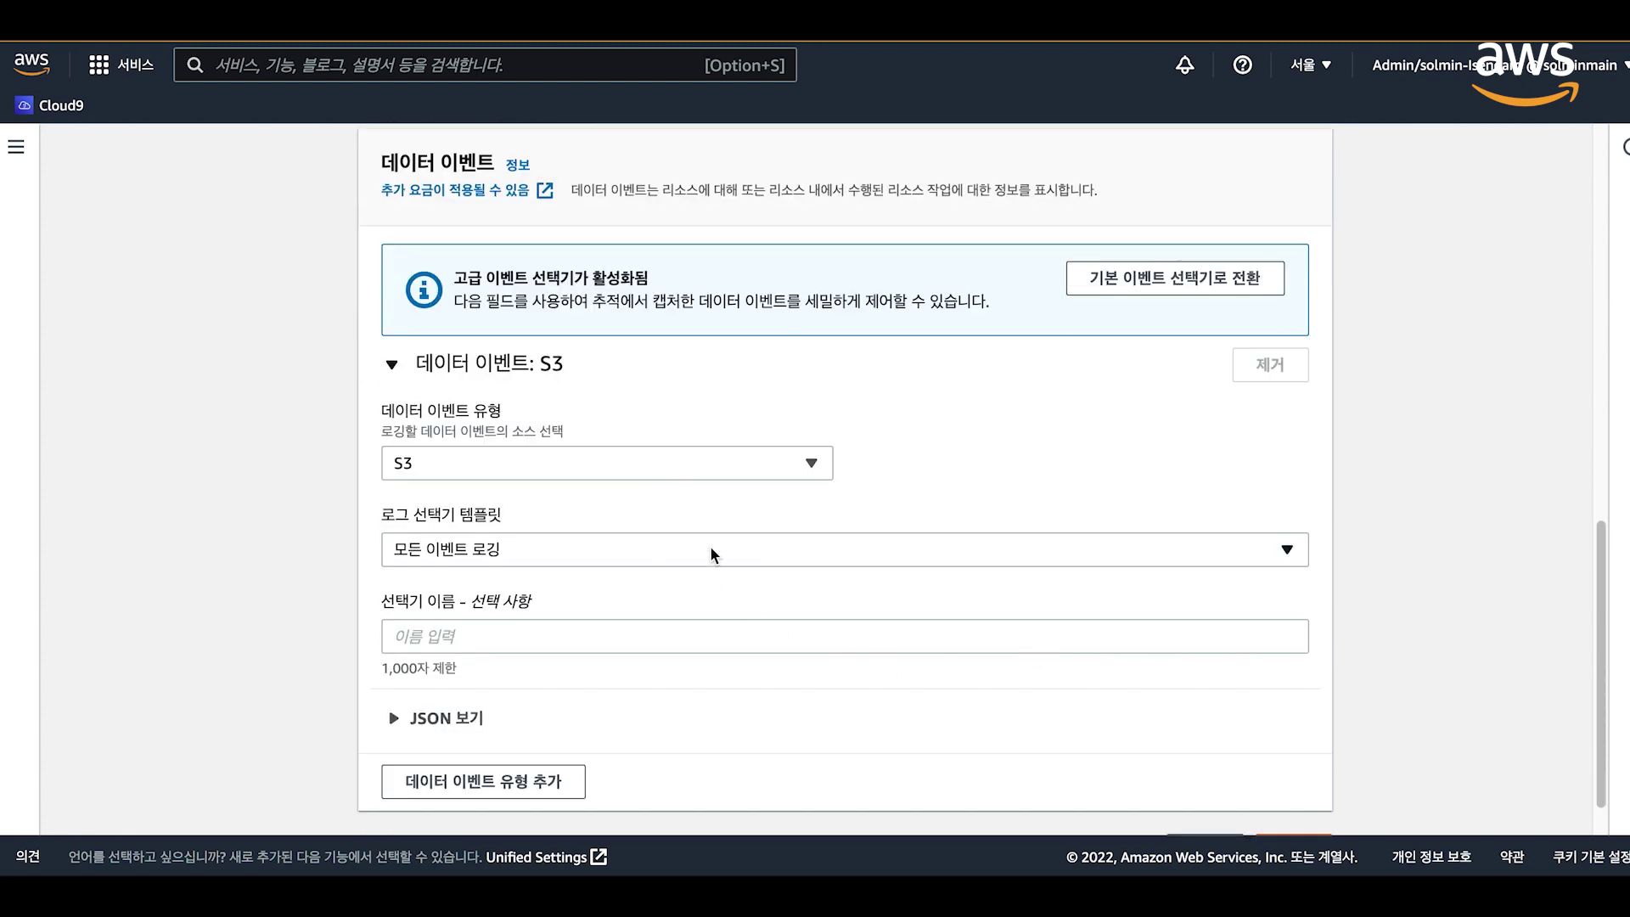
left_click(711, 554)
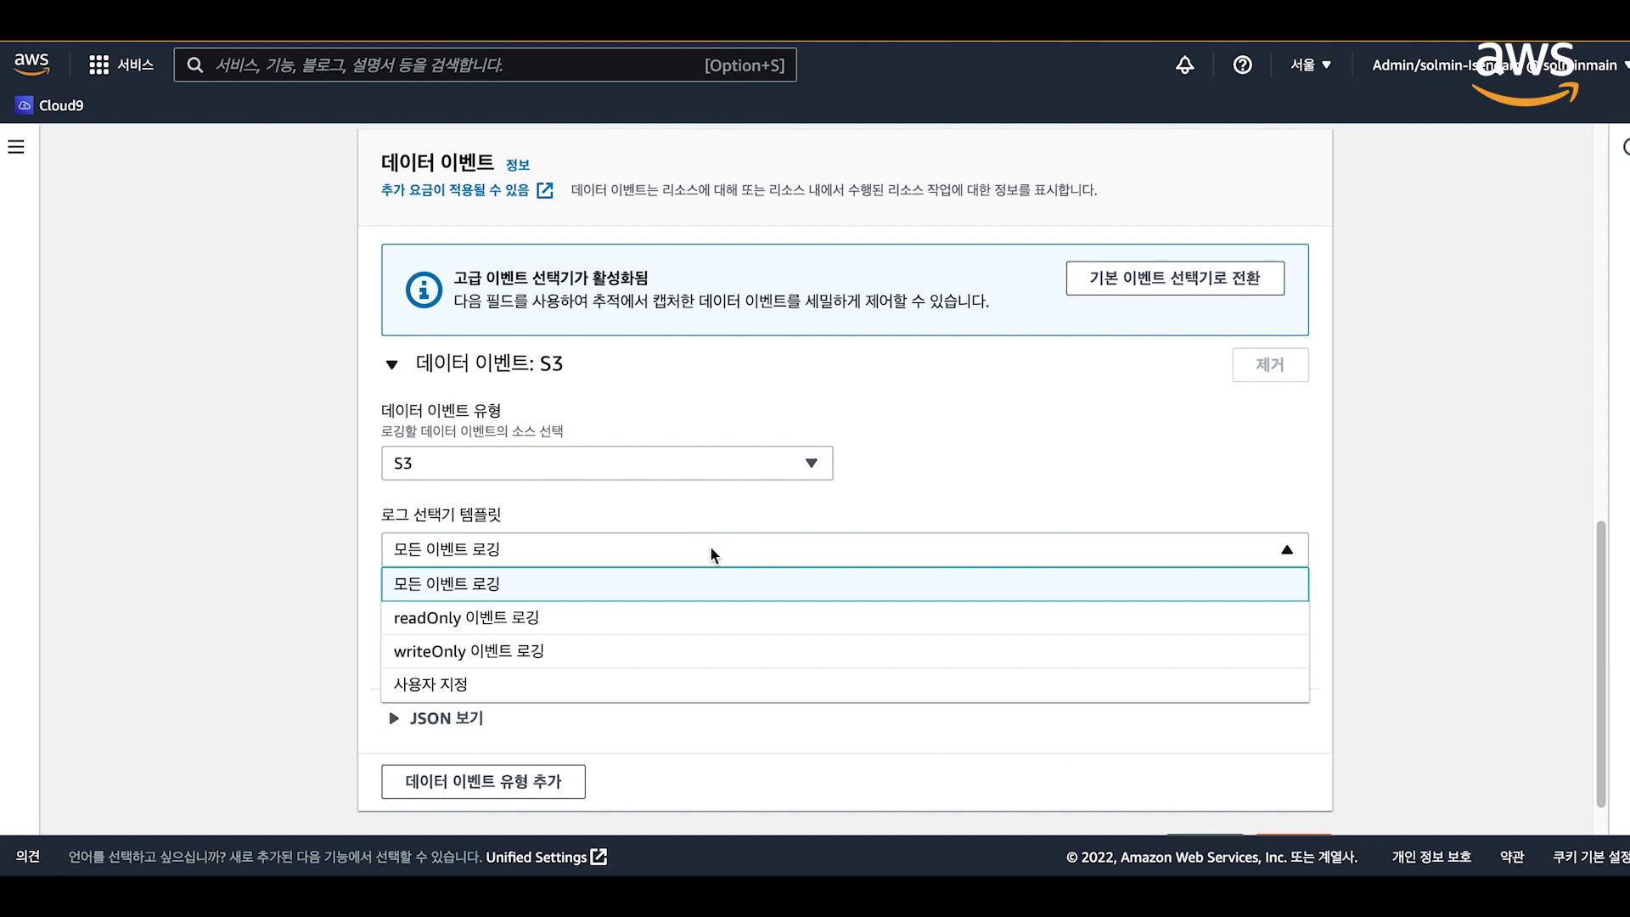
left_click(709, 549)
- Add a second data event type for DynamoDB and look over its log selector settings
scroll(655, 618, "down", 1)
left_click(571, 728)
scroll(585, 696, "down", 1)
left_click(563, 727)
left_click(502, 469)
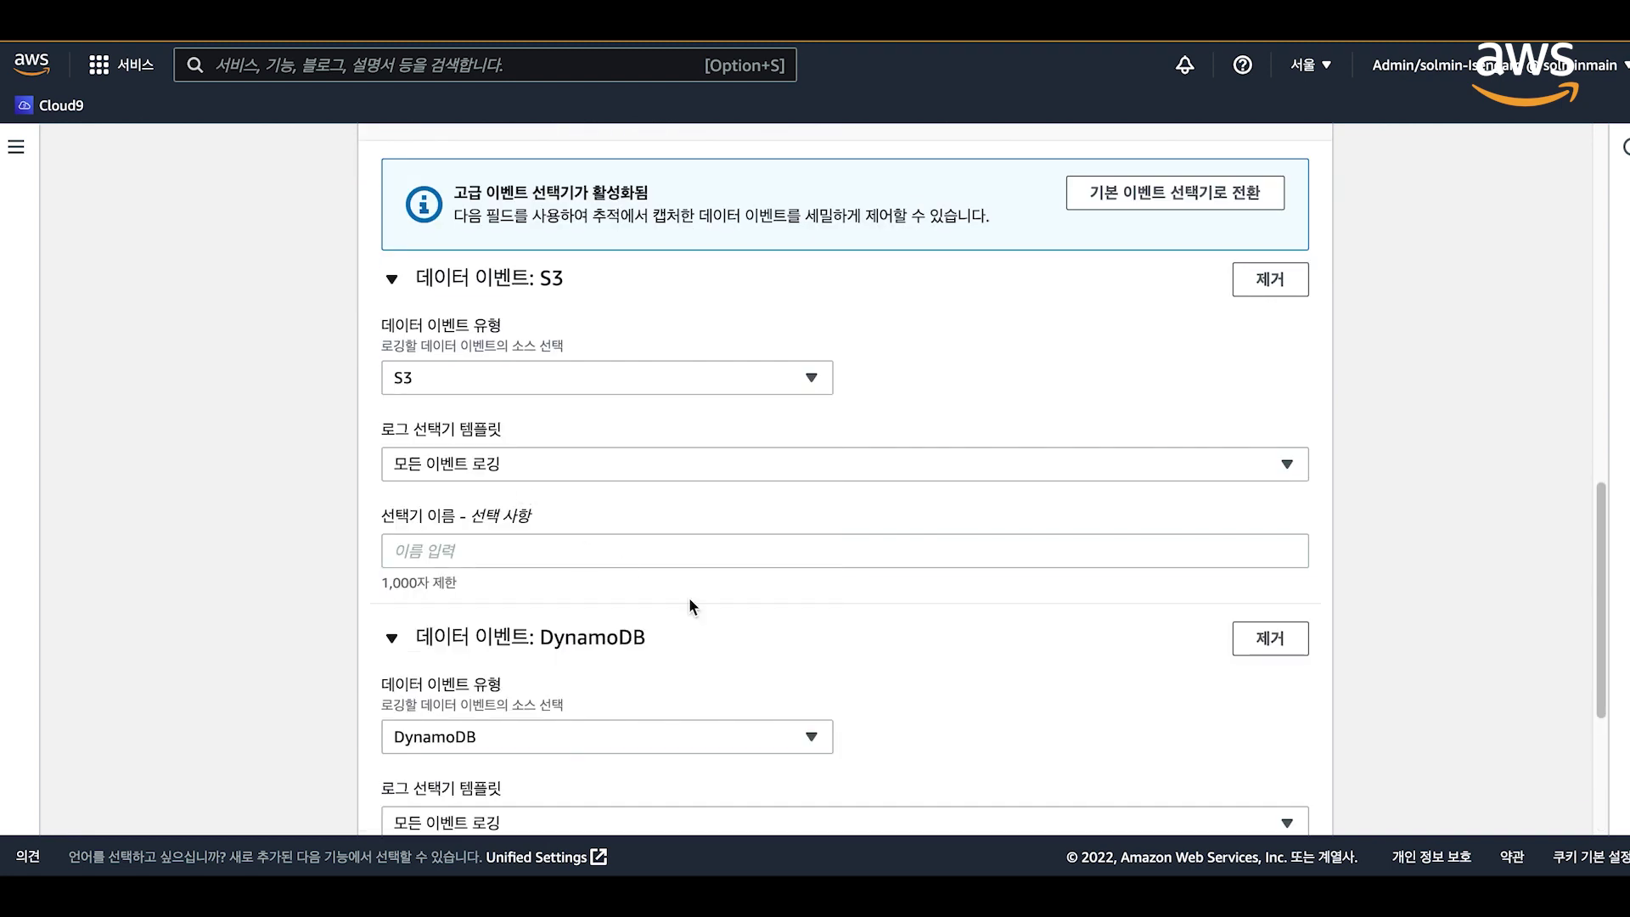
scroll(722, 628, "down", 4)
scroll(753, 661, "down", 1)
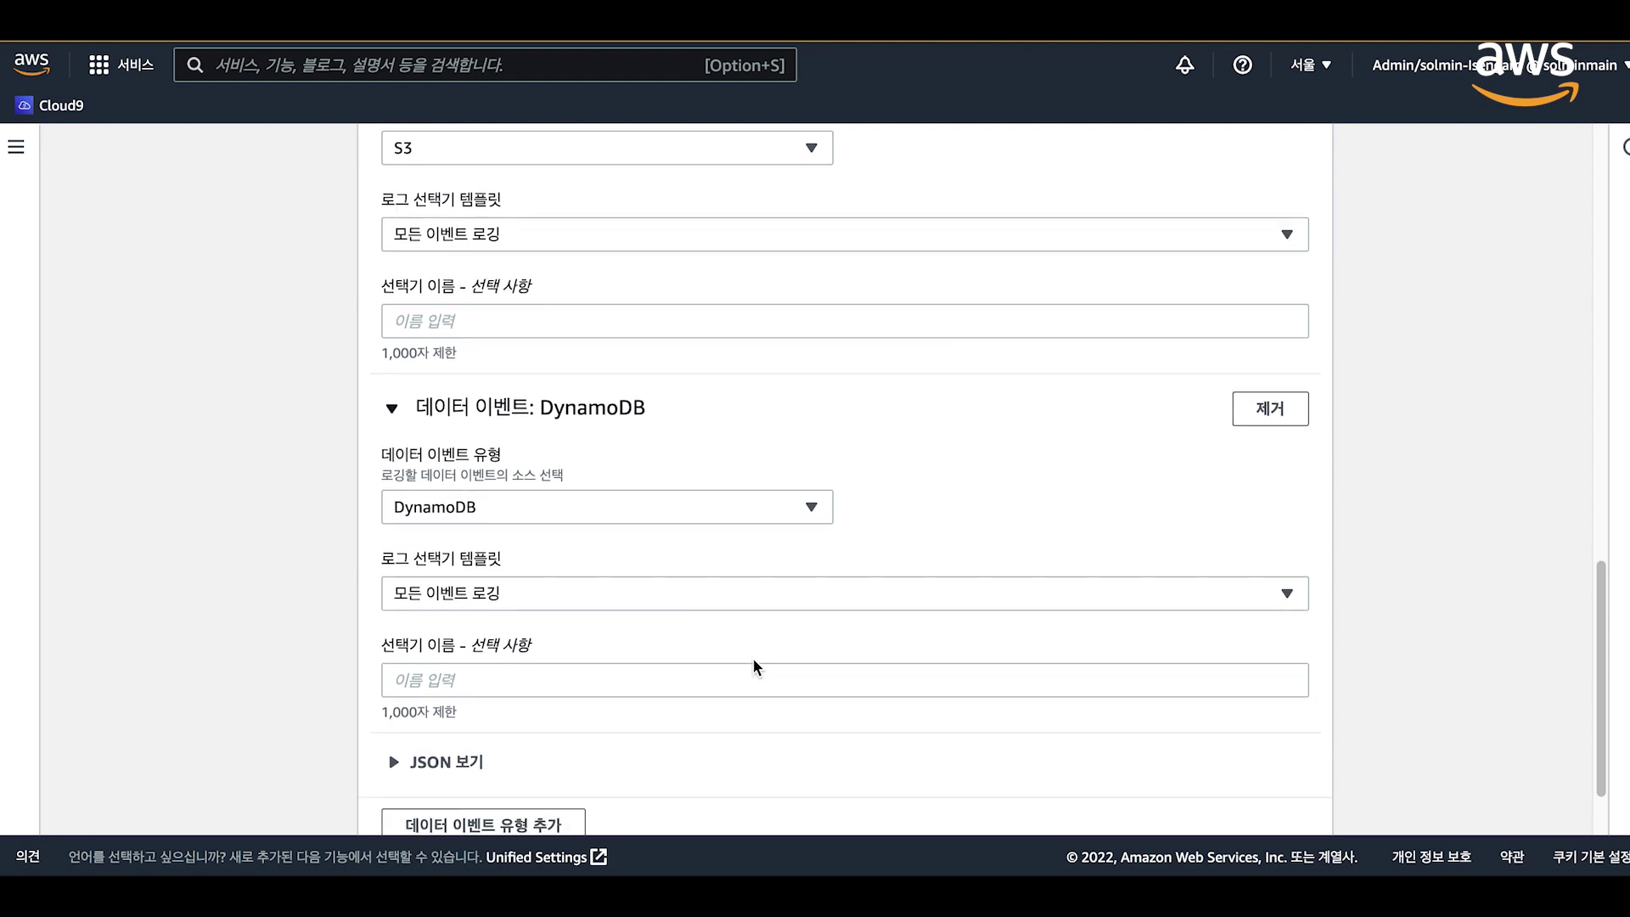
scroll(1121, 680, "down", 2)
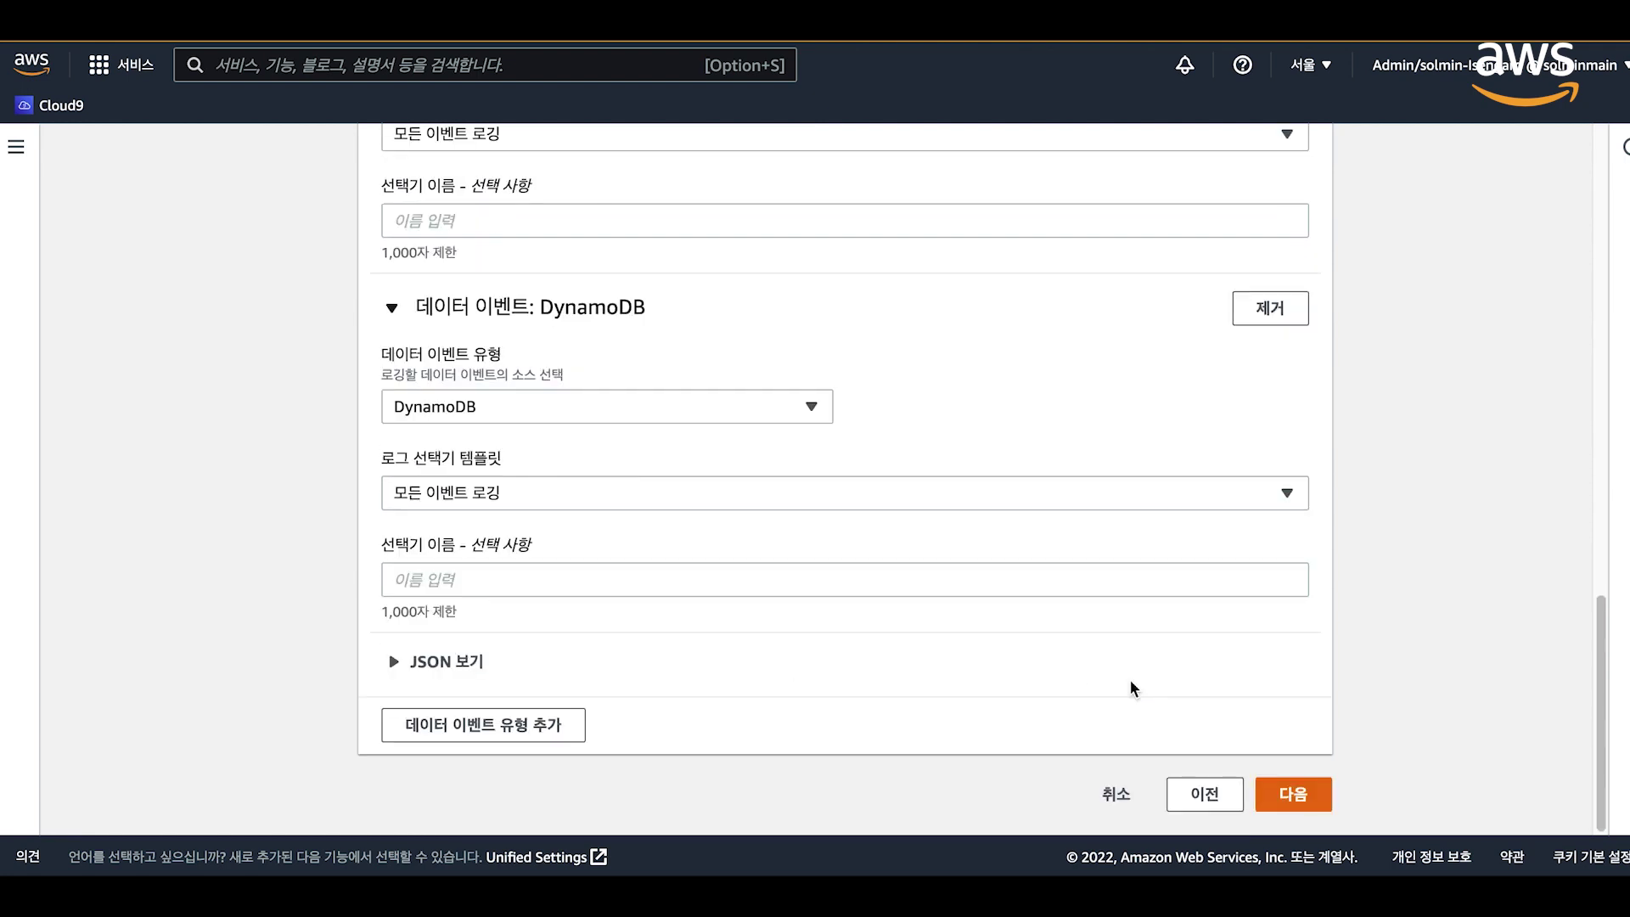
- Exclude data events from the trail's event types, leaving only management events, and proceed to the review
scroll(1110, 671, "up", 15)
left_click(708, 533)
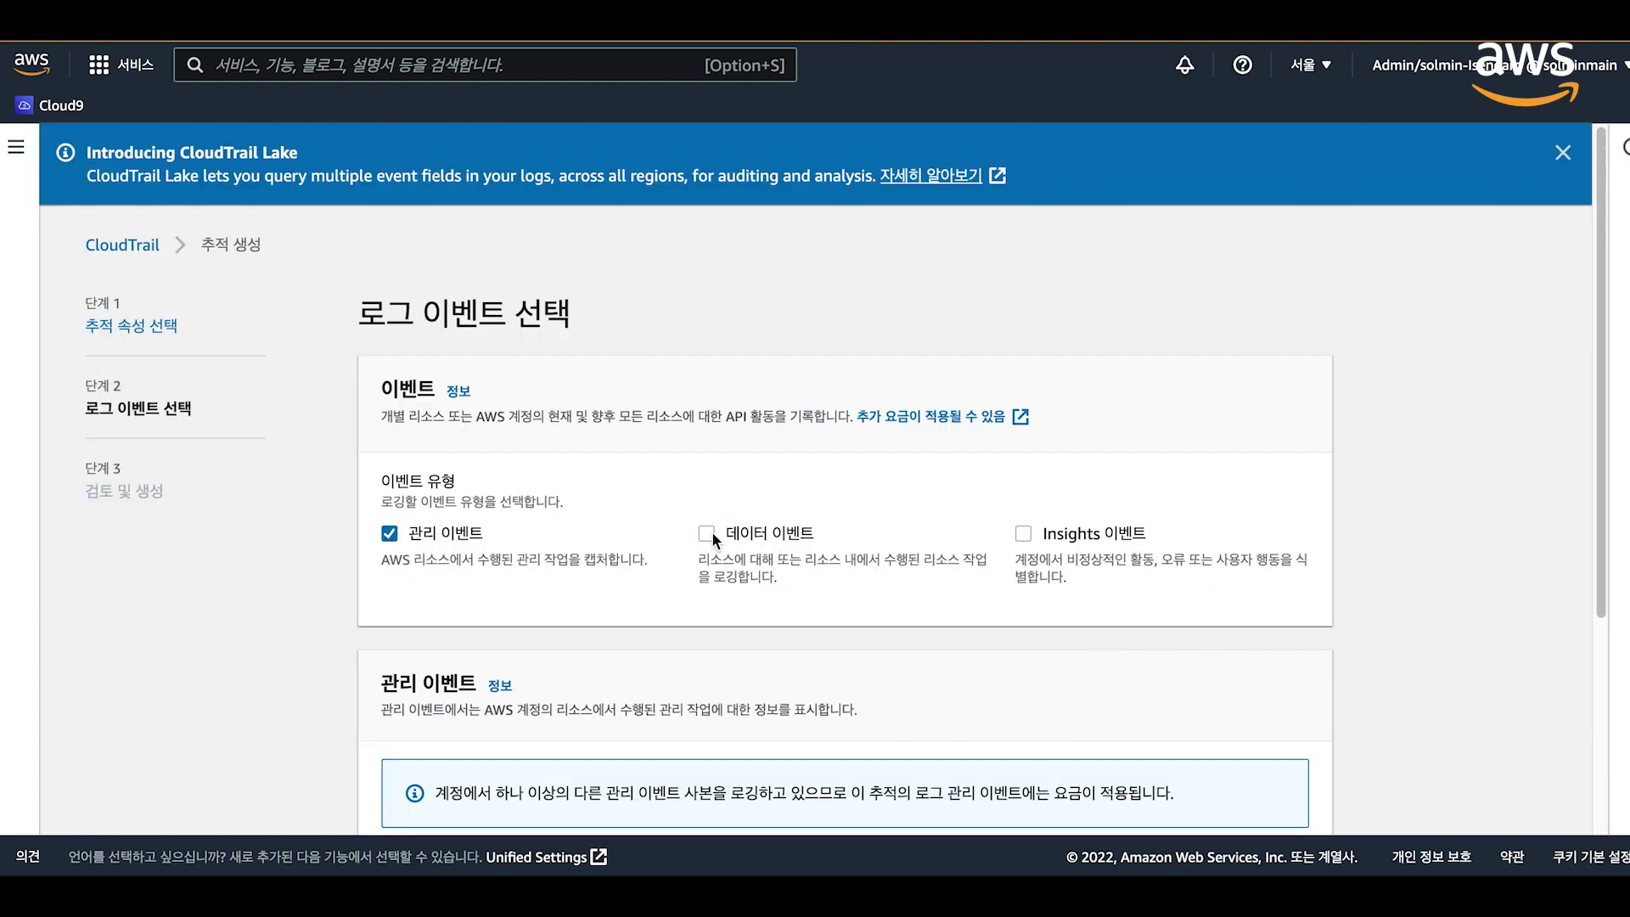
scroll(1235, 608, "down", 4)
left_click(1308, 789)
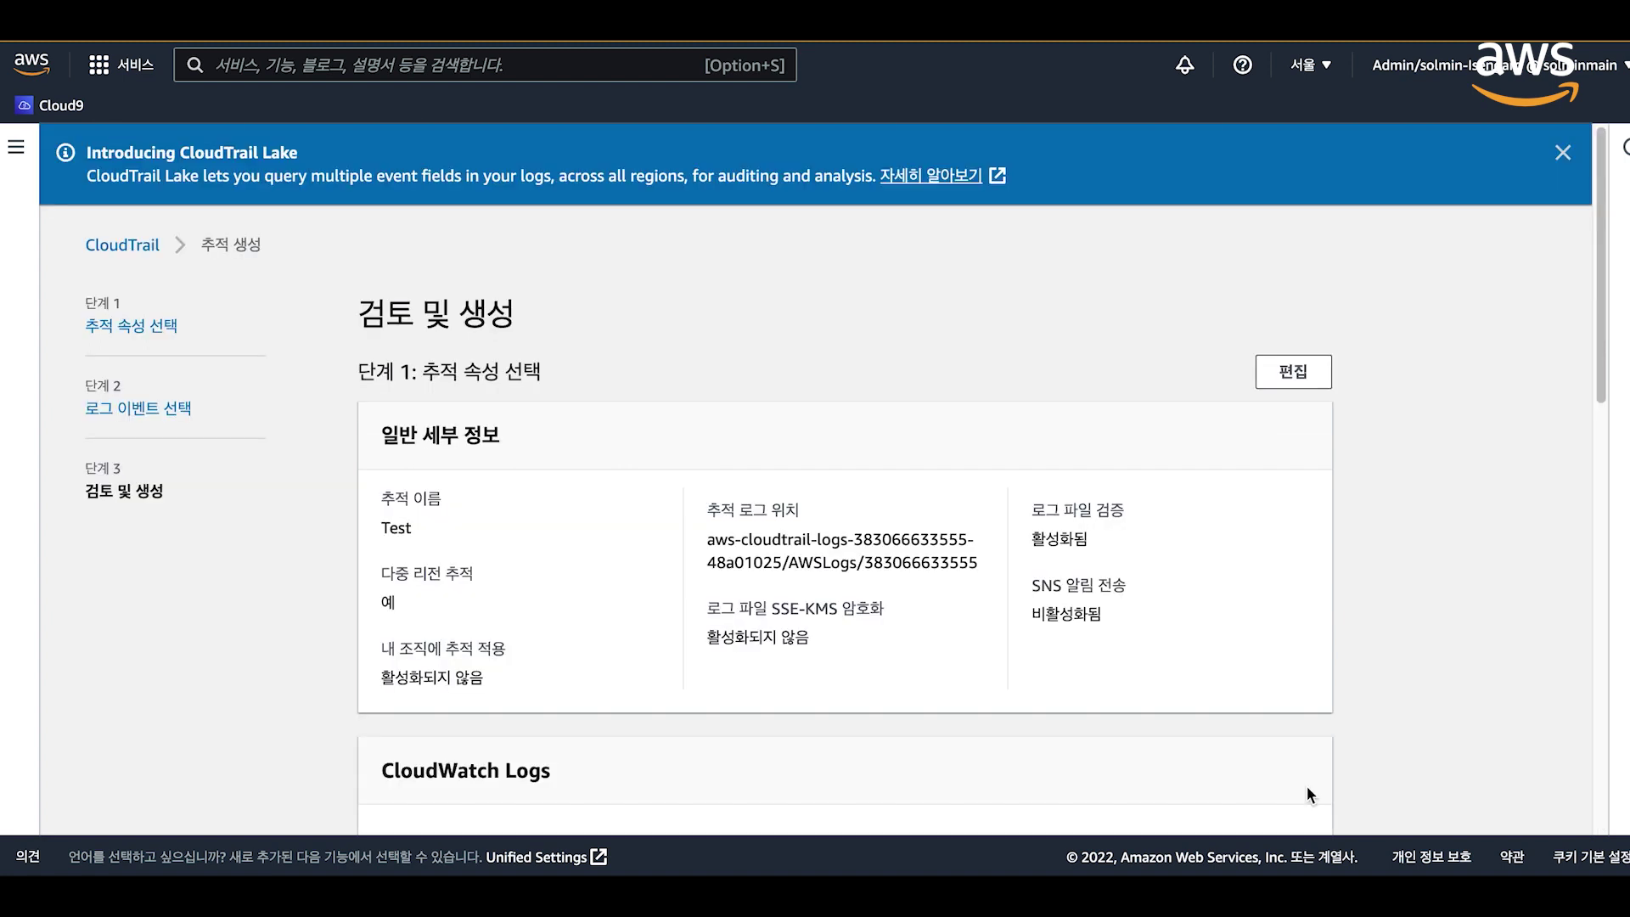
- Review the trail attributes and log event settings and create the trail
scroll(1331, 584, "down", 3)
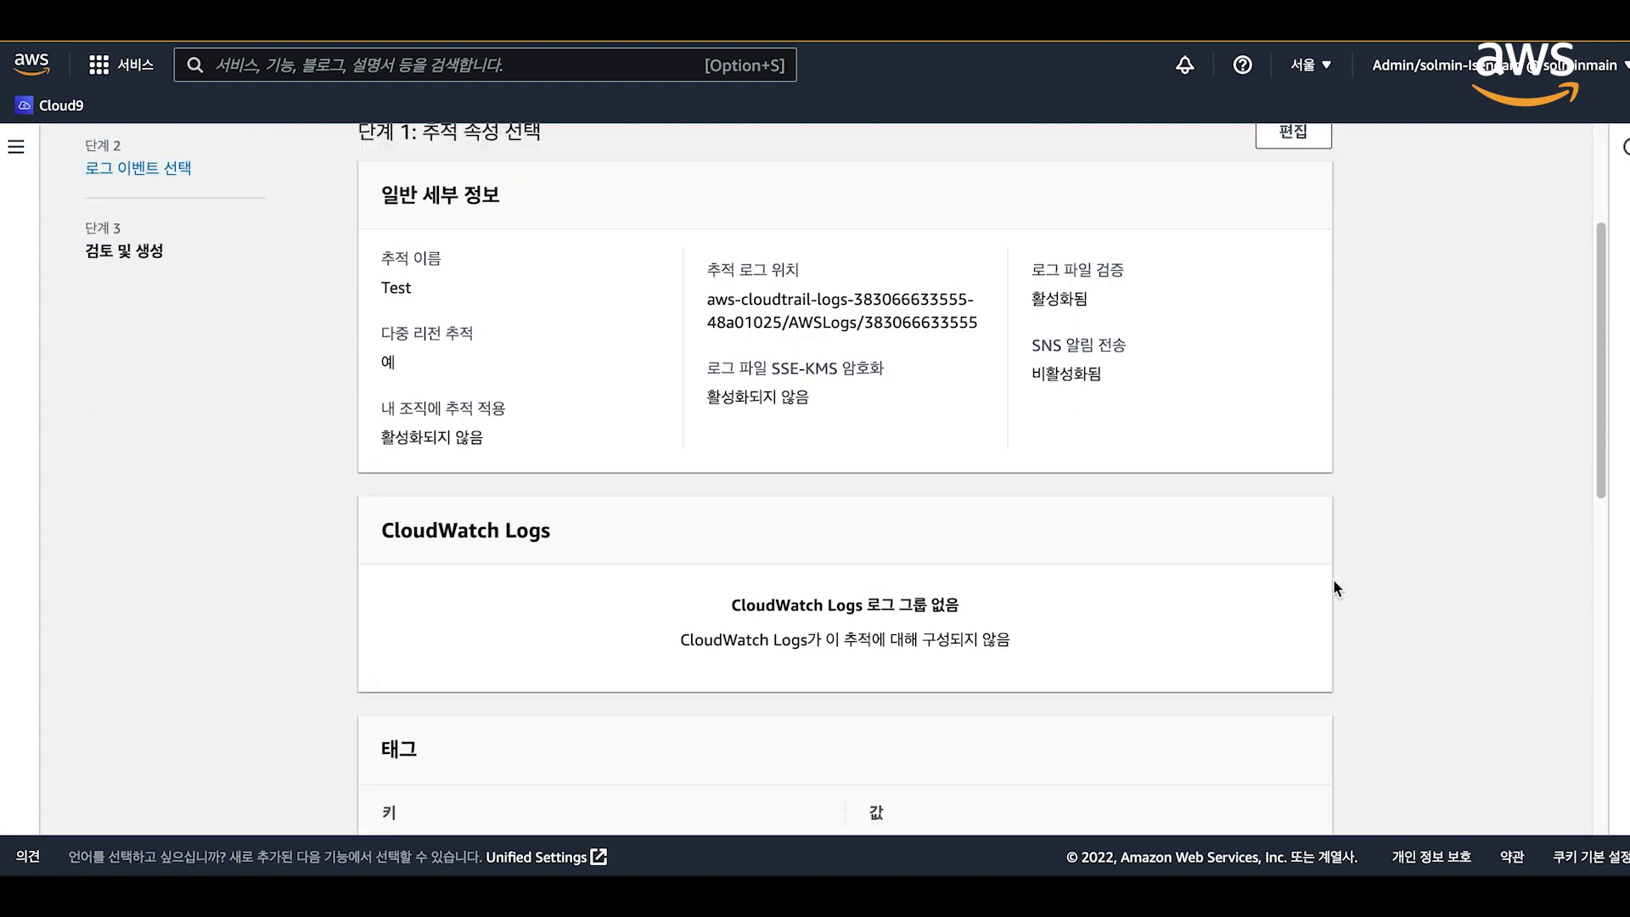
scroll(1333, 579, "down", 10)
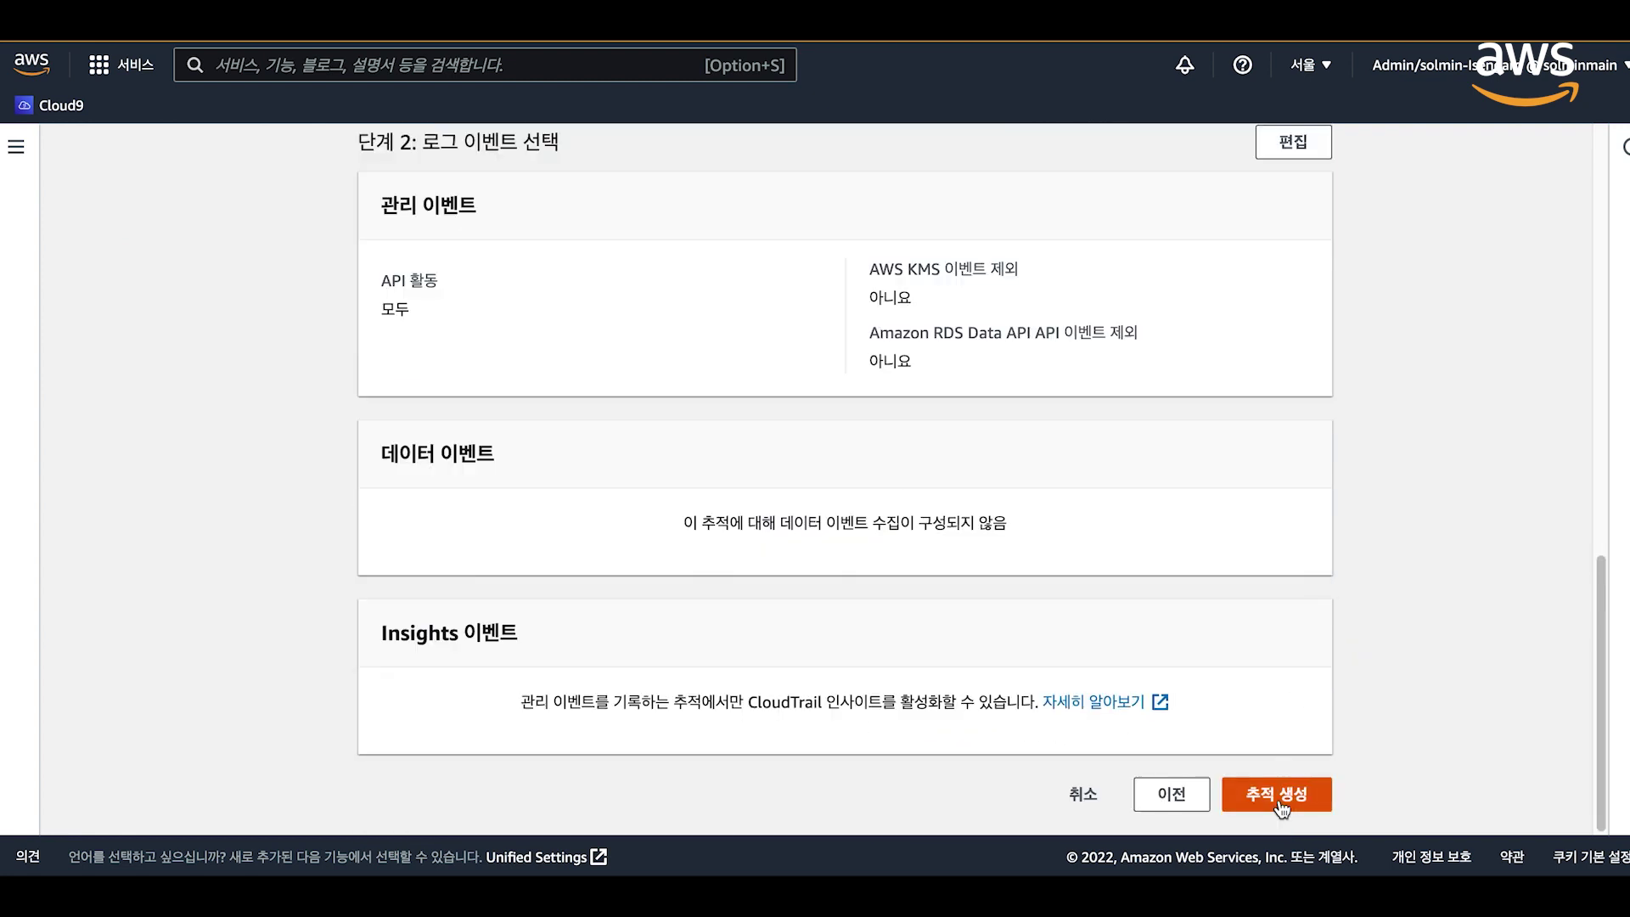
left_click(1281, 804)
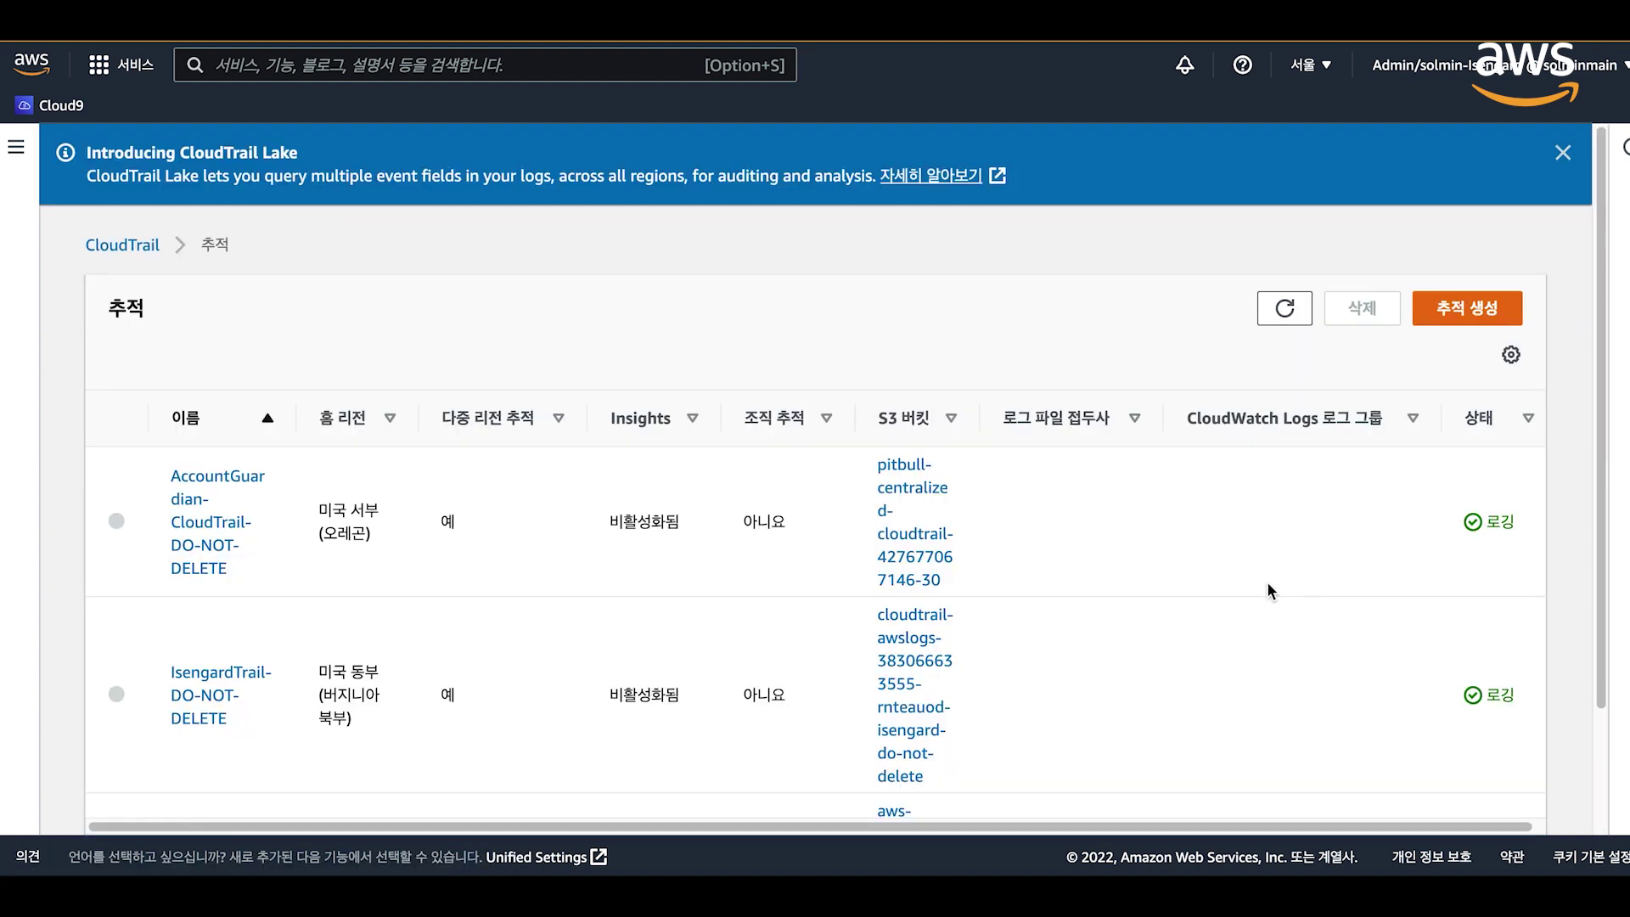
- Open the details of the Test trail from the list of trails
scroll(1188, 586, "down", 2)
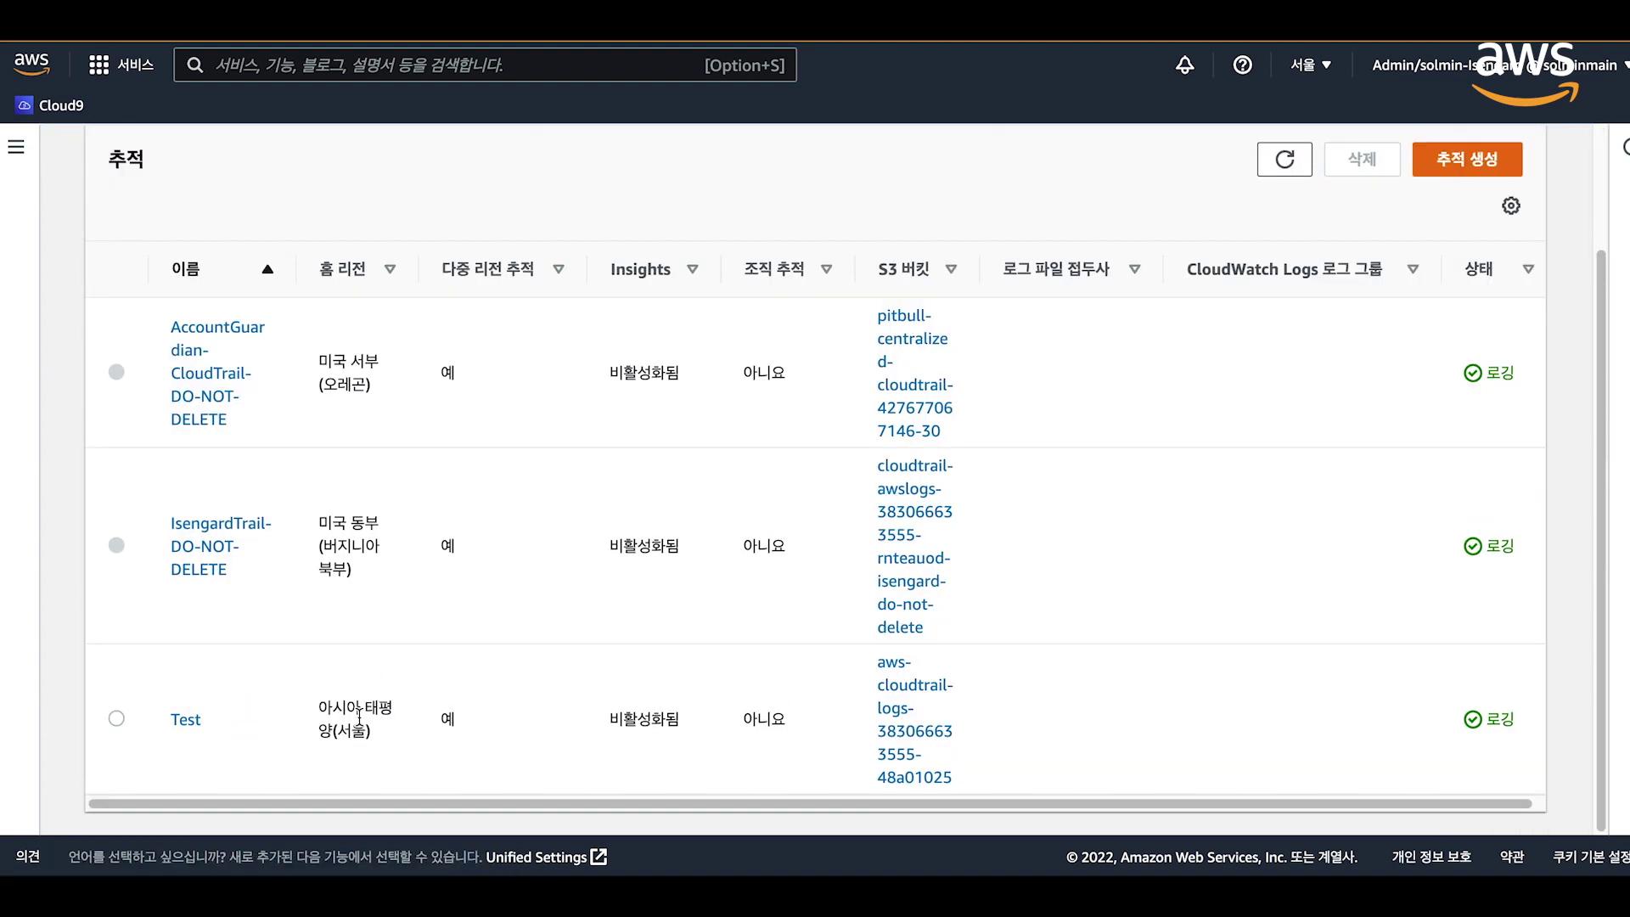
left_click(186, 721)
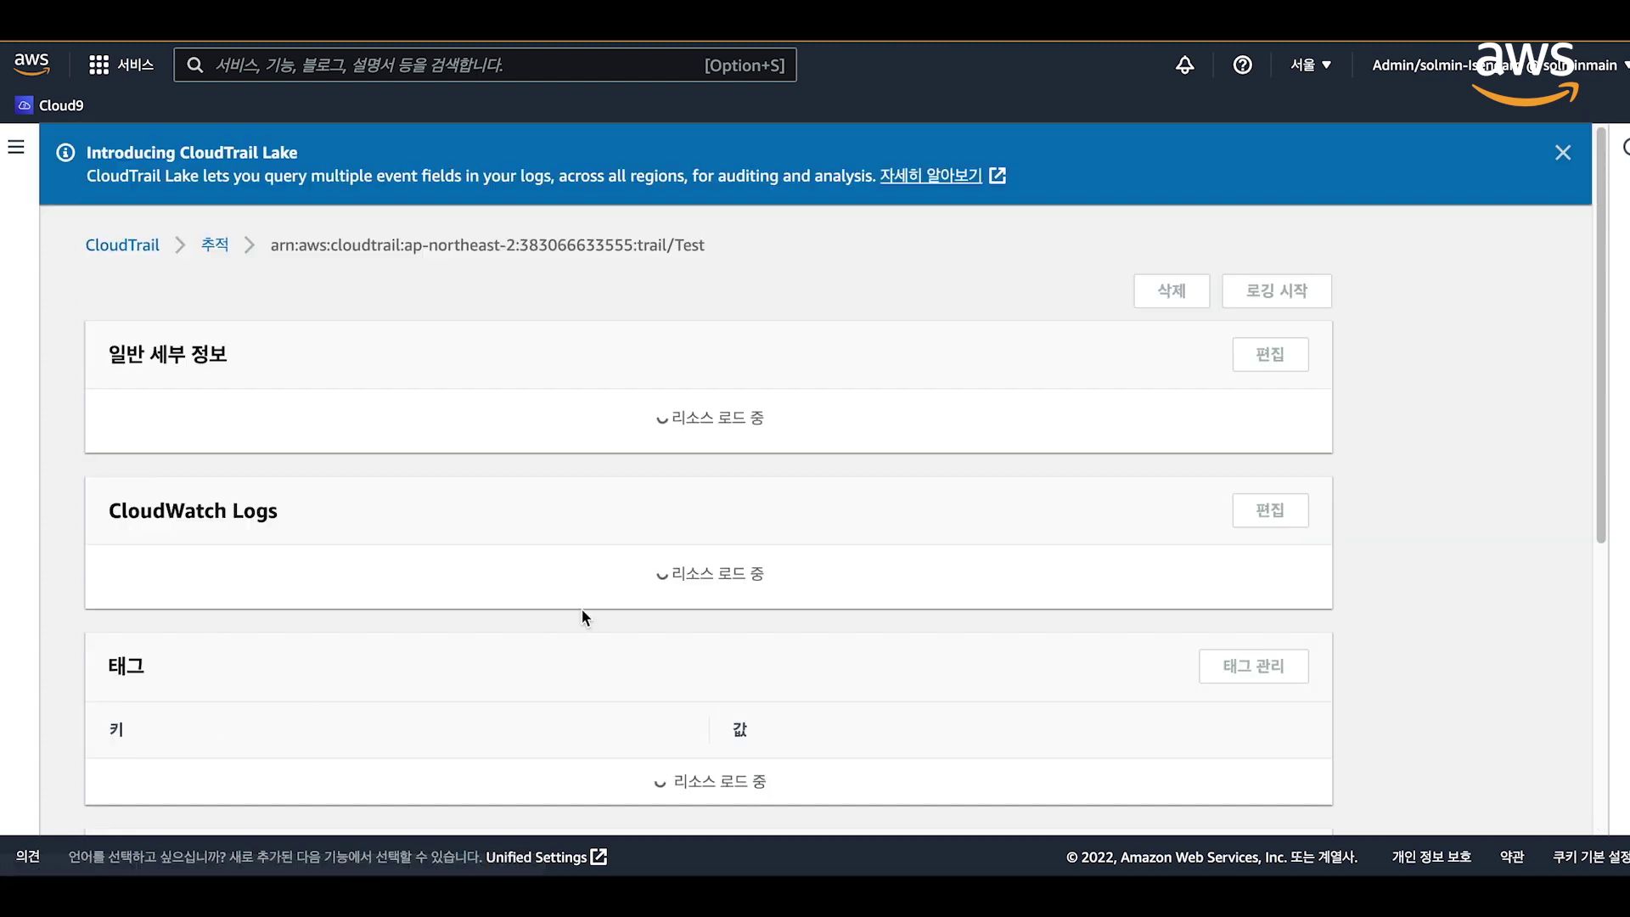